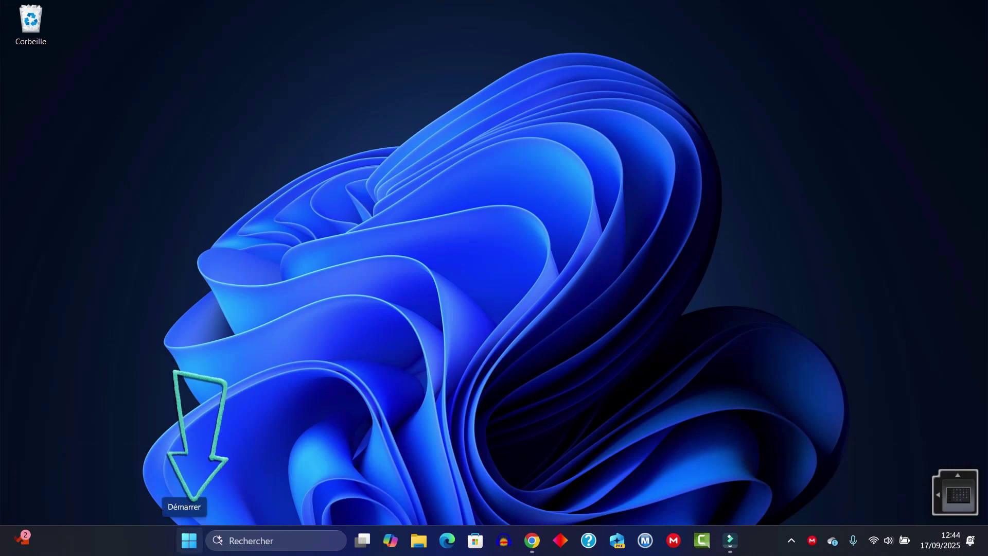
Open the user's temporary files folder by running %temp% from the Run (Exécuter) dialog
right_click(189, 540)
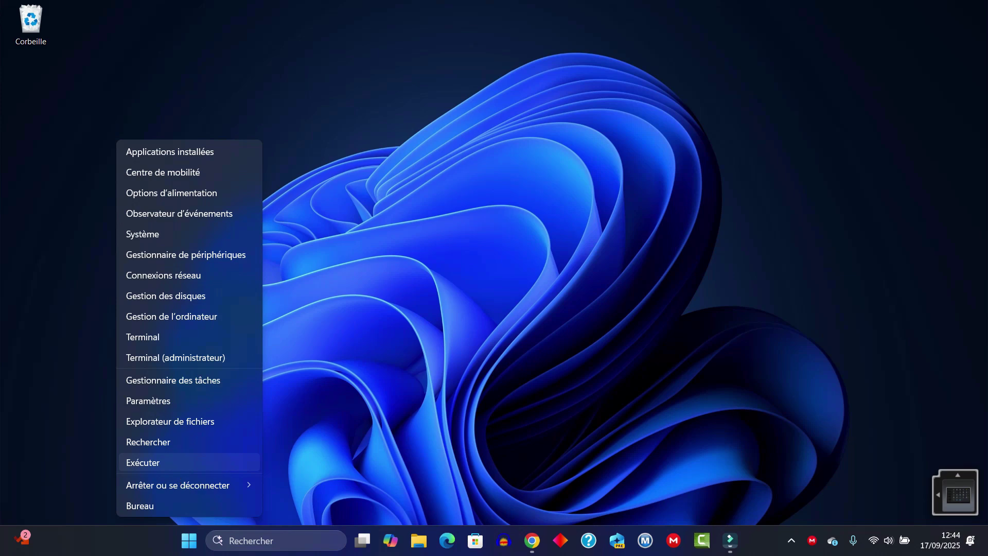
click(143, 462)
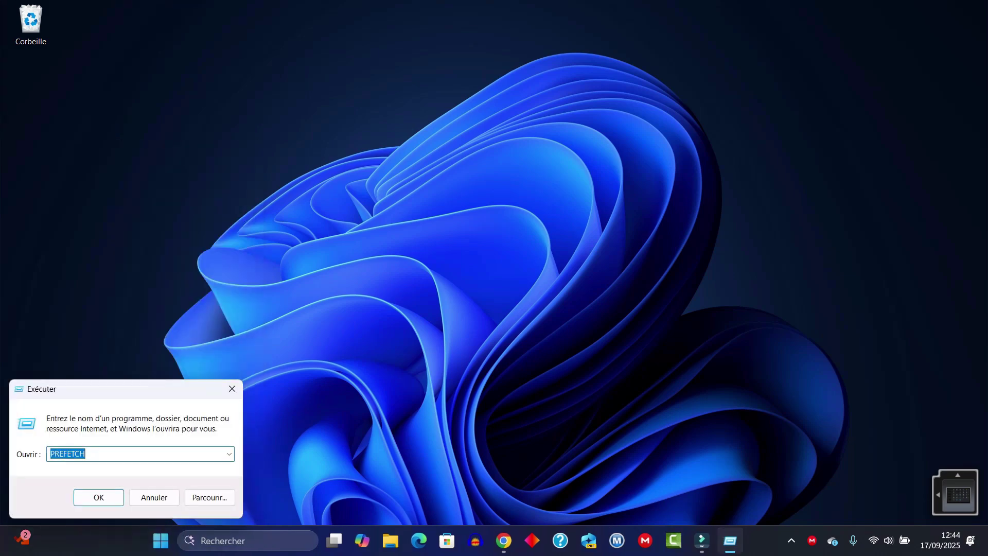
drag(132, 394, 268, 331)
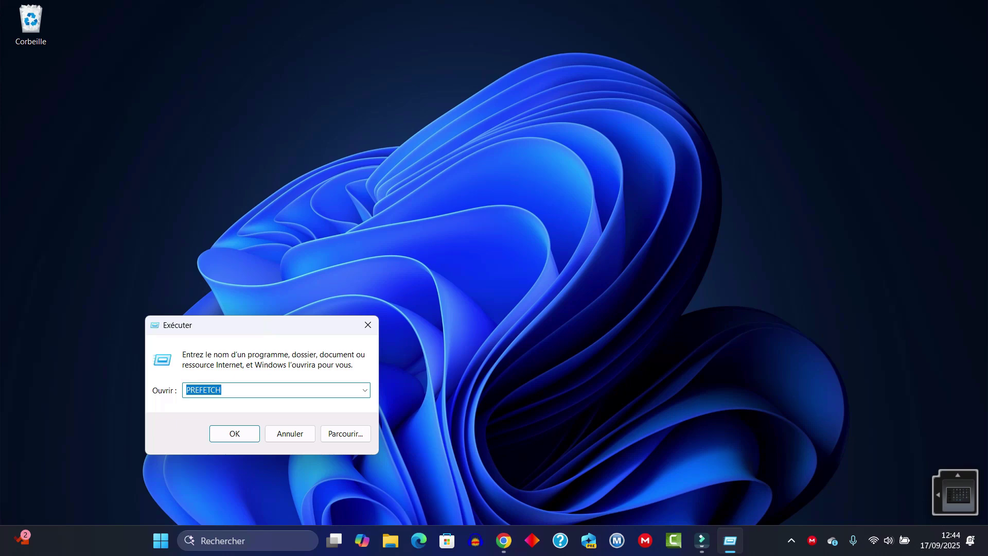
text(%tem)
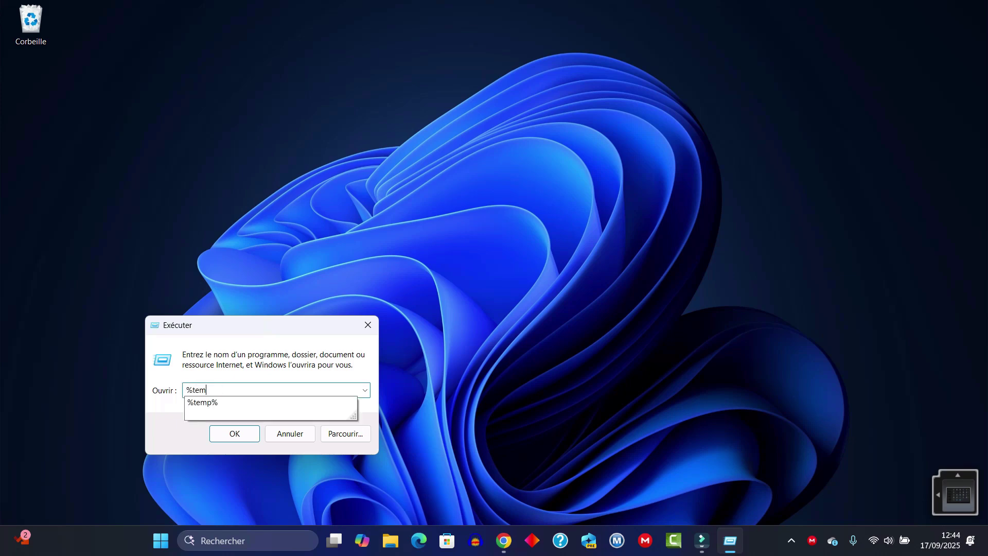
text(p%)
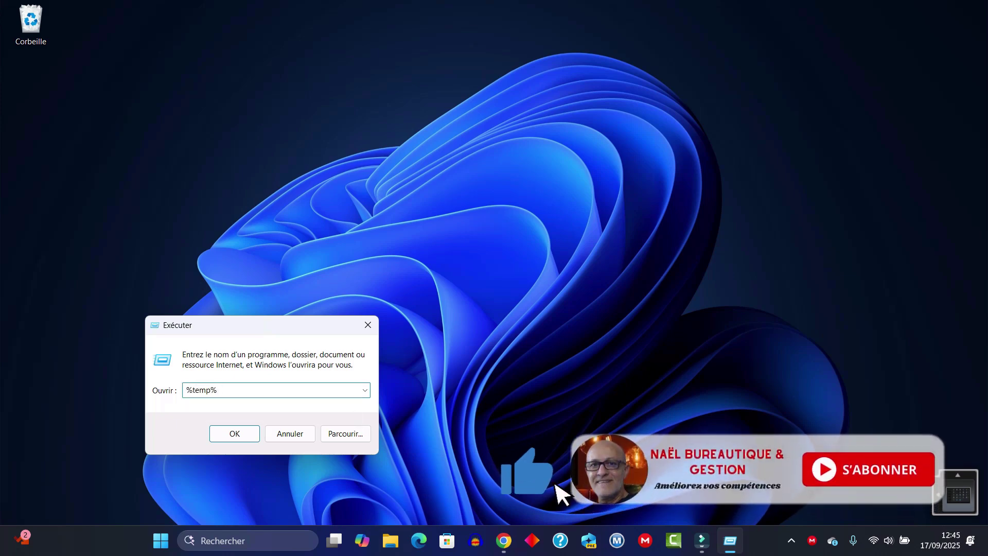
key(Return)
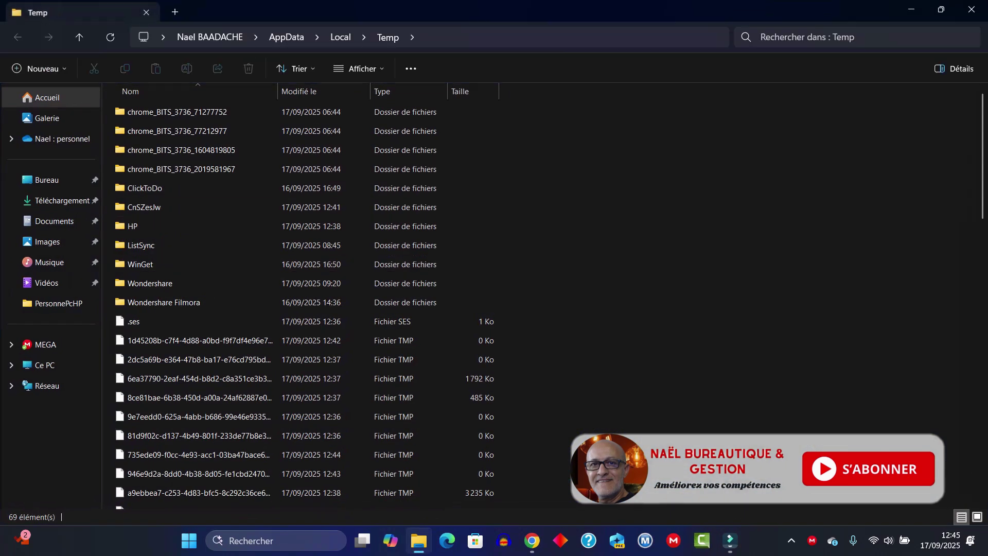
Delete all files and folders in the user's Temp folder
click(196, 150)
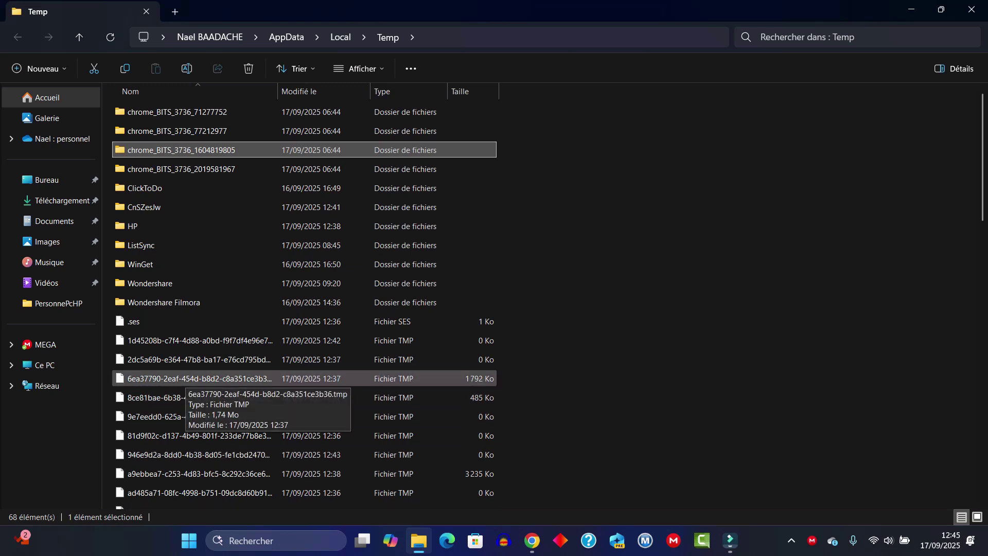
click(185, 378)
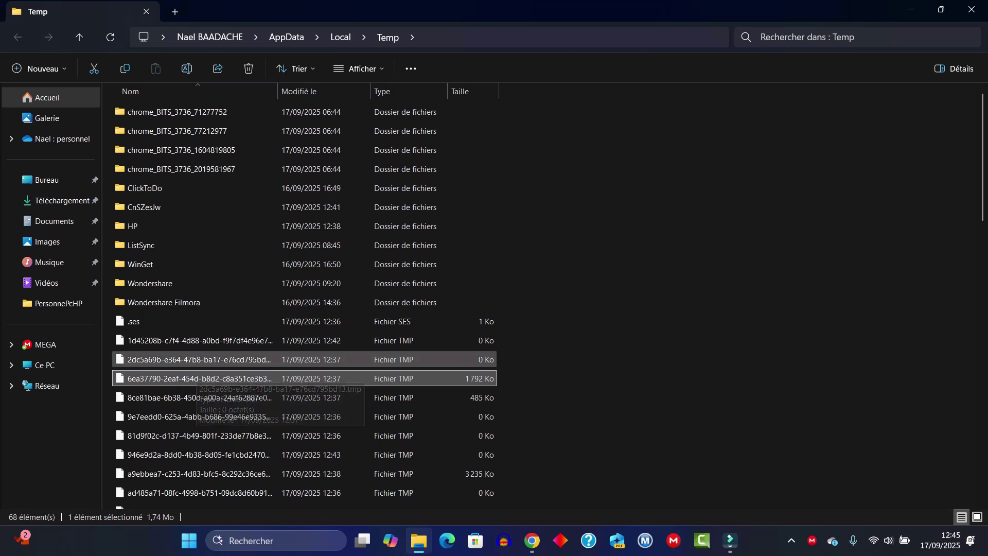
key(ctrl+a)
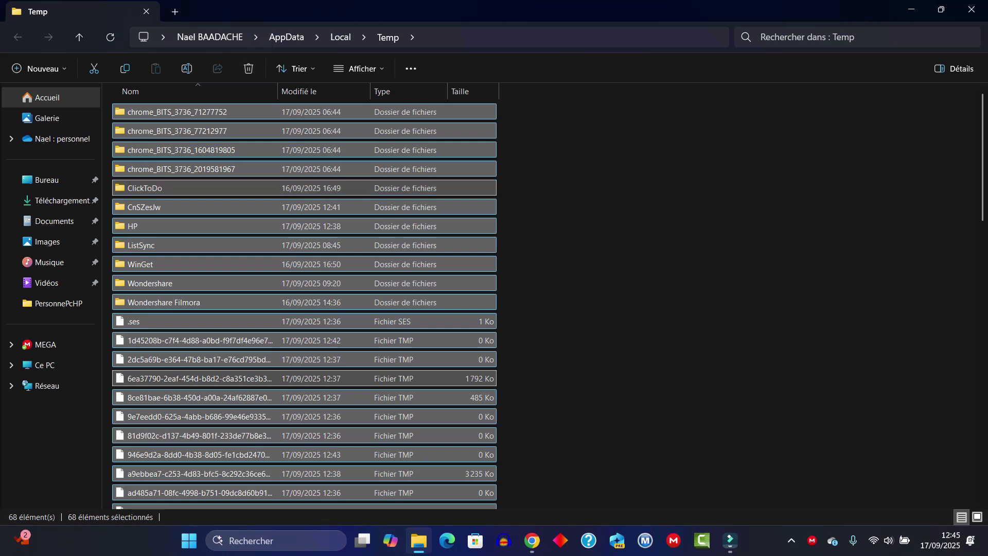
key(Delete)
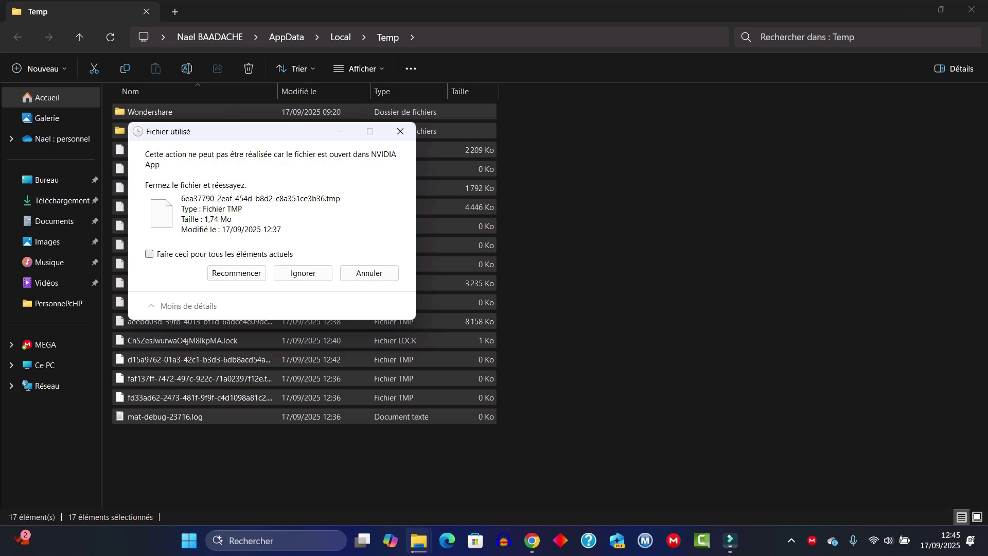
Skip every in-use item by applying Ignorer to all current elements, and close the Temp folder
drag(261, 133, 425, 152)
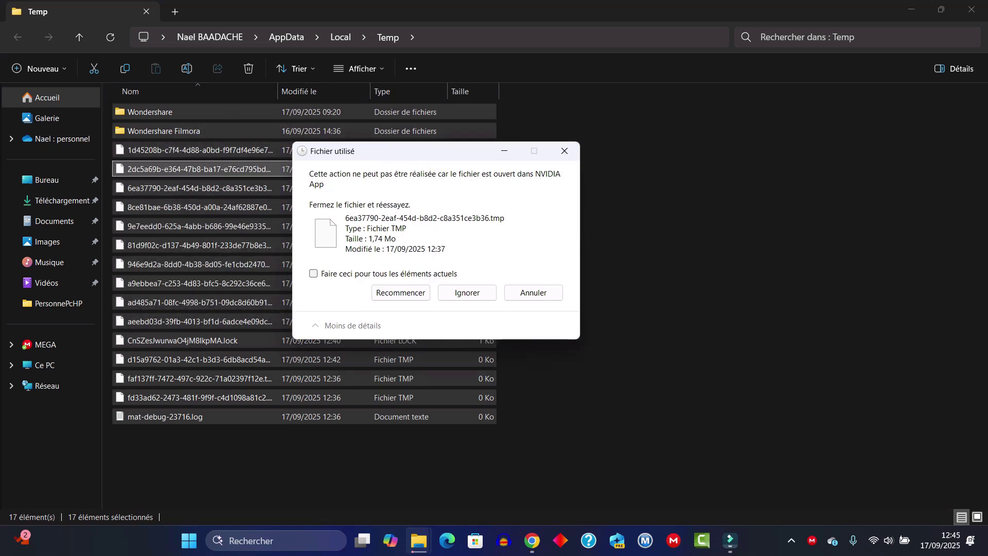
click(314, 274)
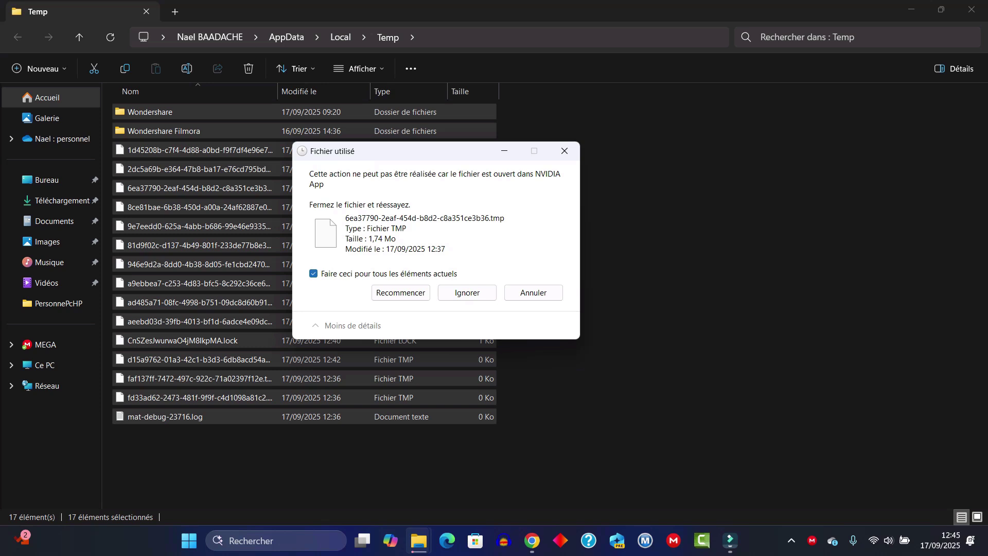
click(467, 292)
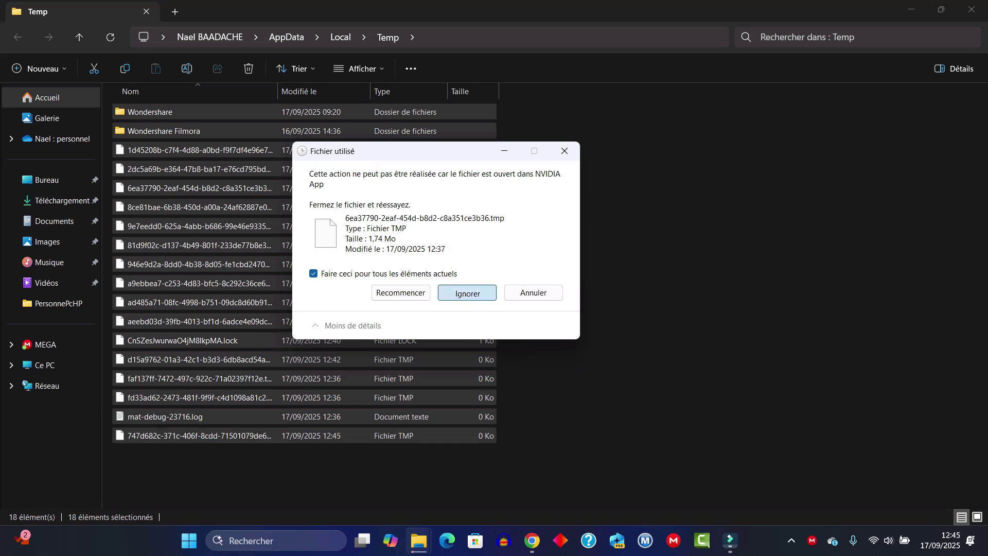
click(467, 286)
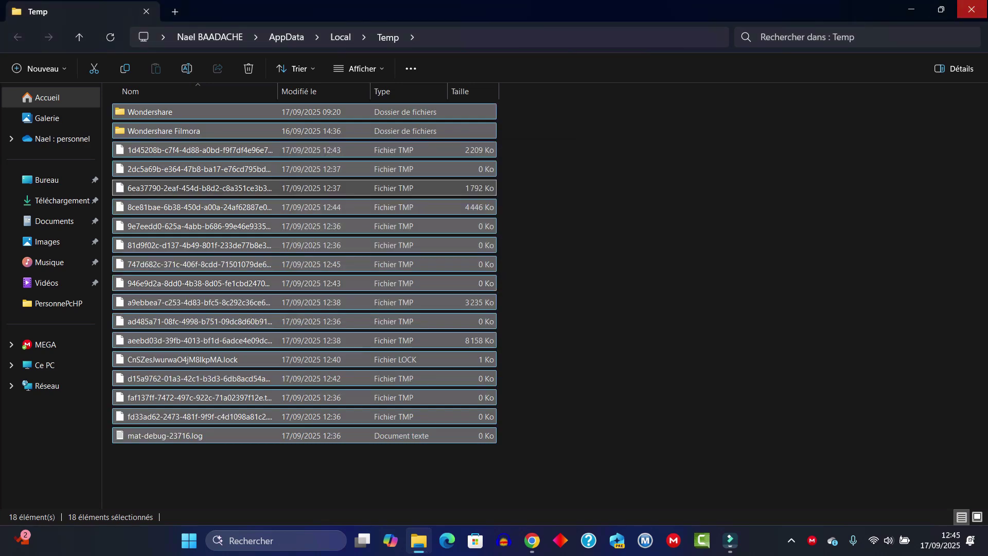
click(972, 10)
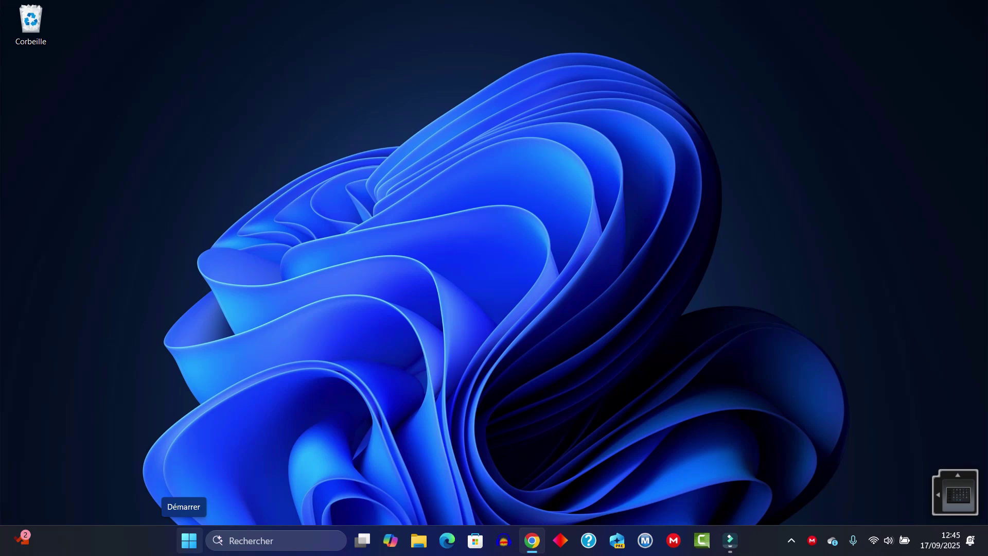
Open the prefetch folder from the Run dialog, granting permanent access, and select all of its contents
right_click(189, 540)
key(Up)
key(Up)
key(Up)
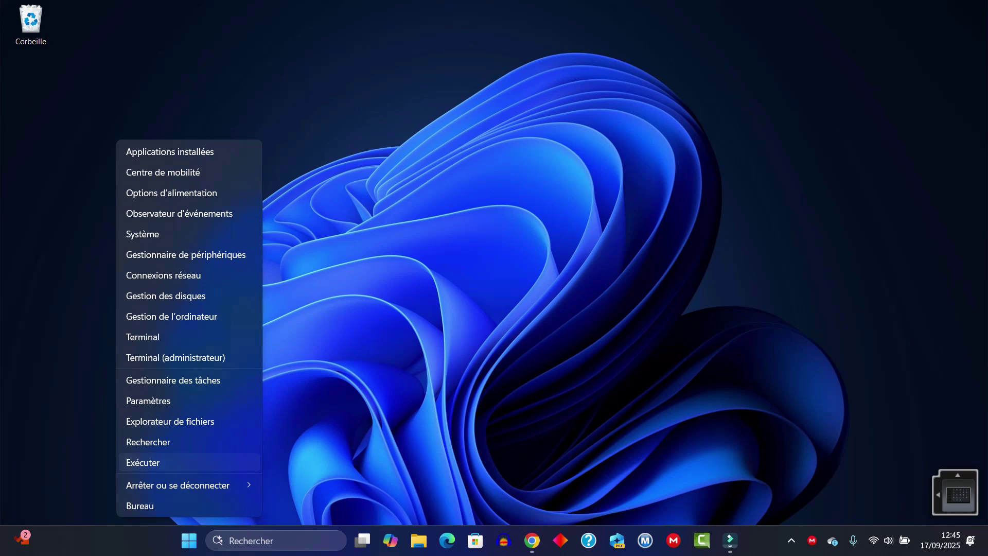
key(Return)
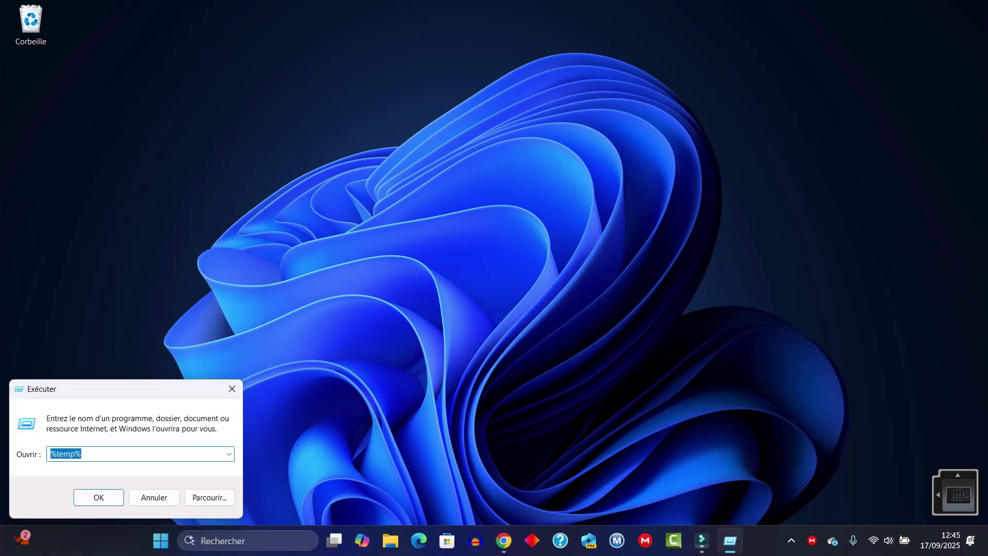
text(prefe)
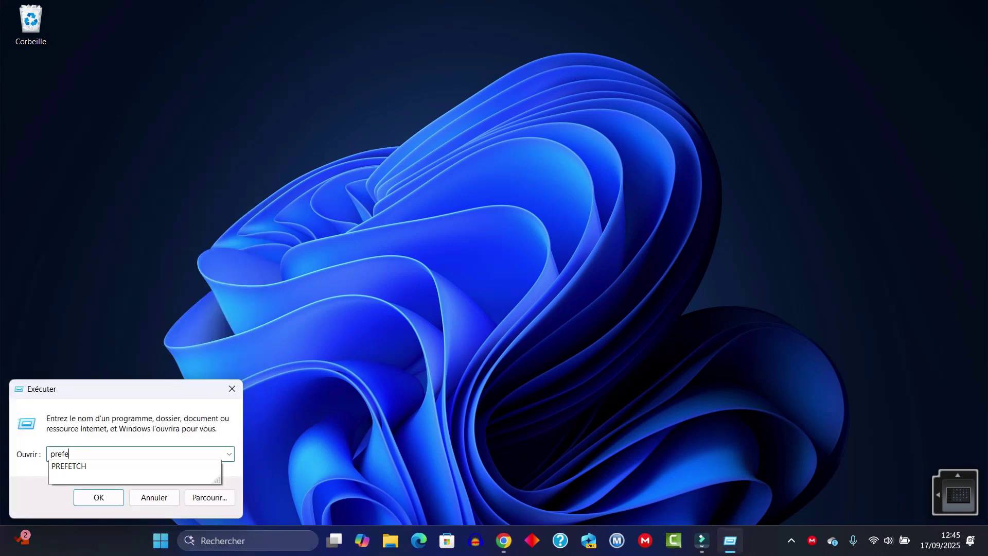
text(tch)
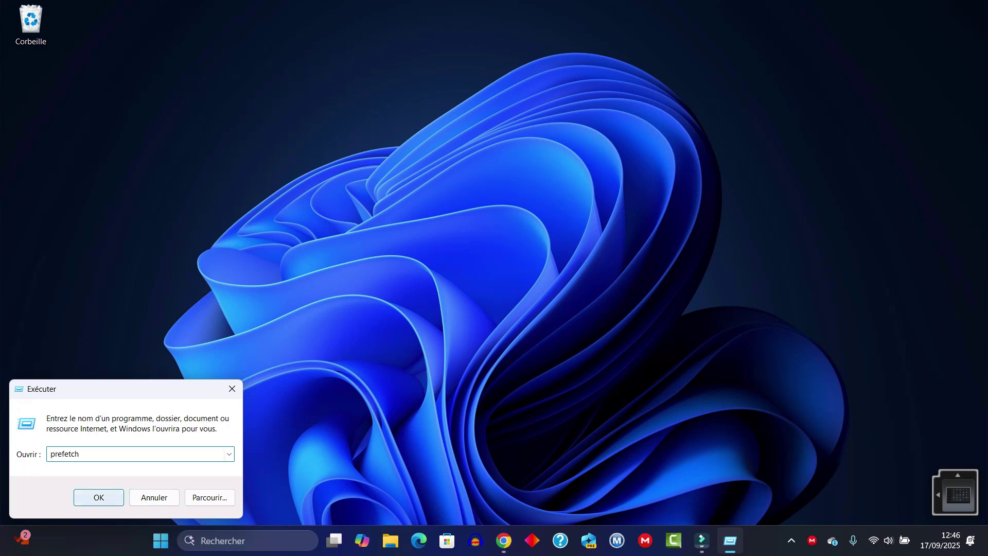
key(Return)
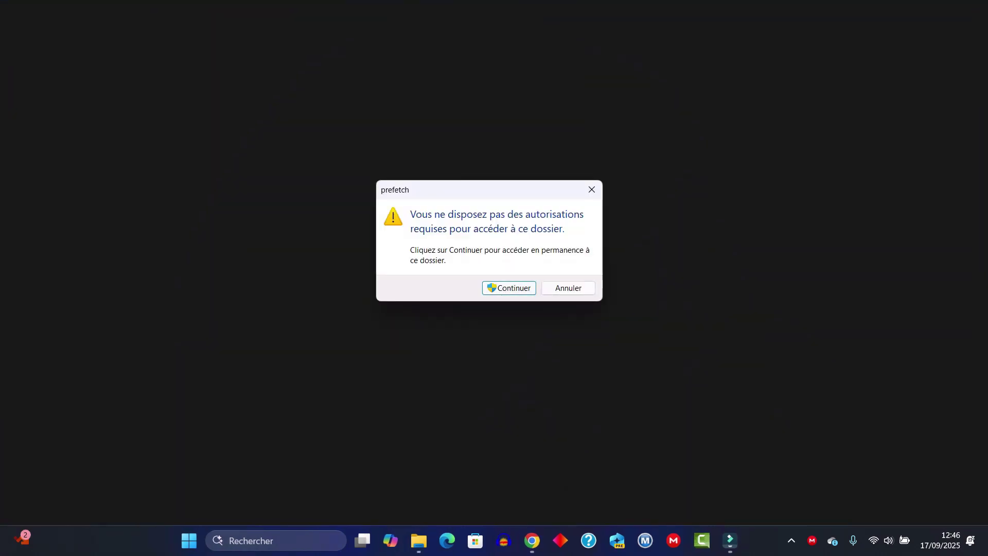
key(Return)
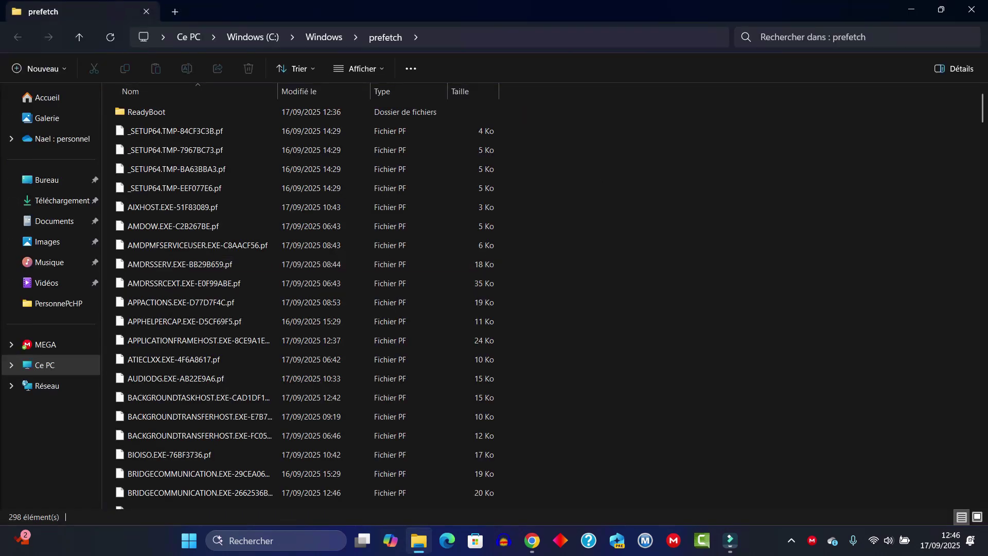
click(206, 283)
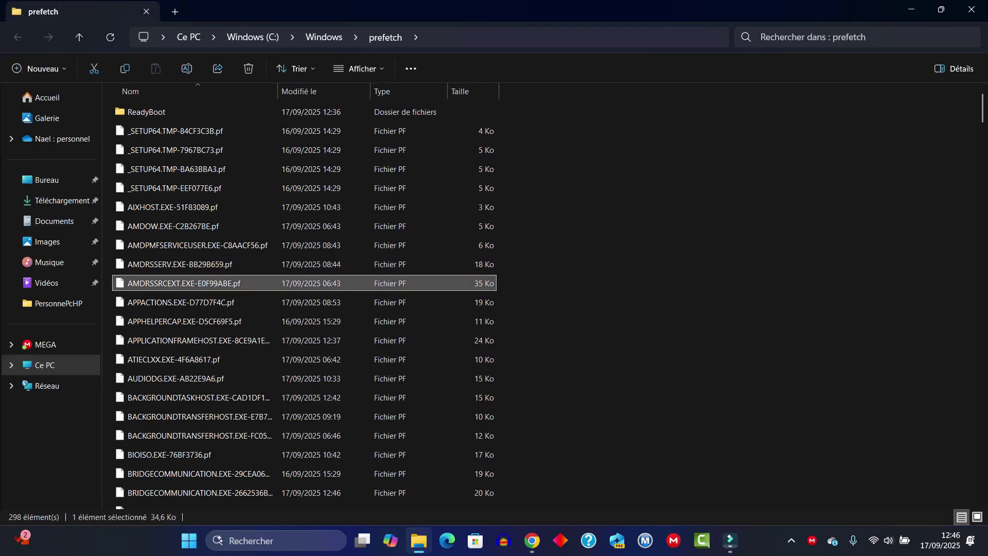
key(ctrl+a)
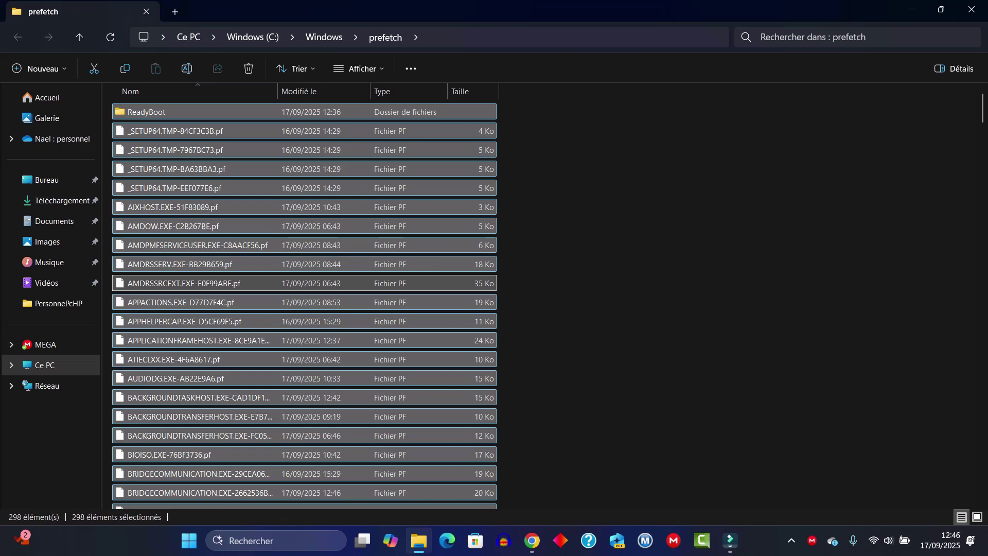
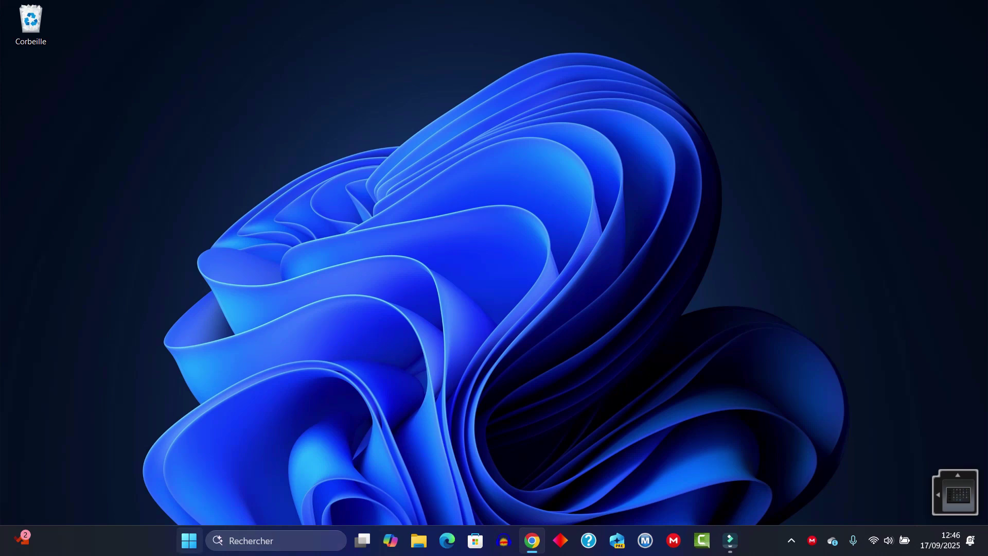
Open the Windows system Temp folder by running temp from the Run dialog
right_click(189, 540)
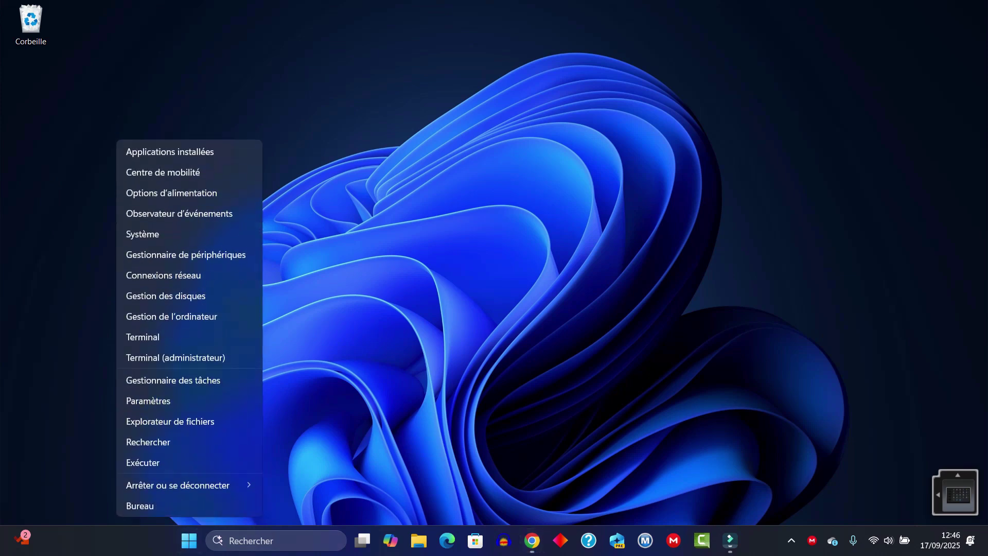
click(149, 463)
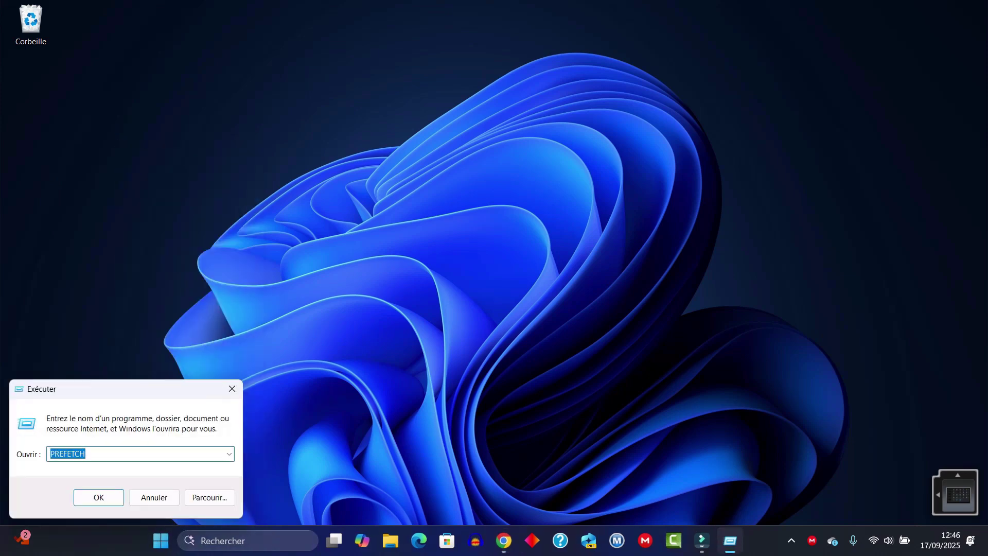
text(temp)
click(98, 497)
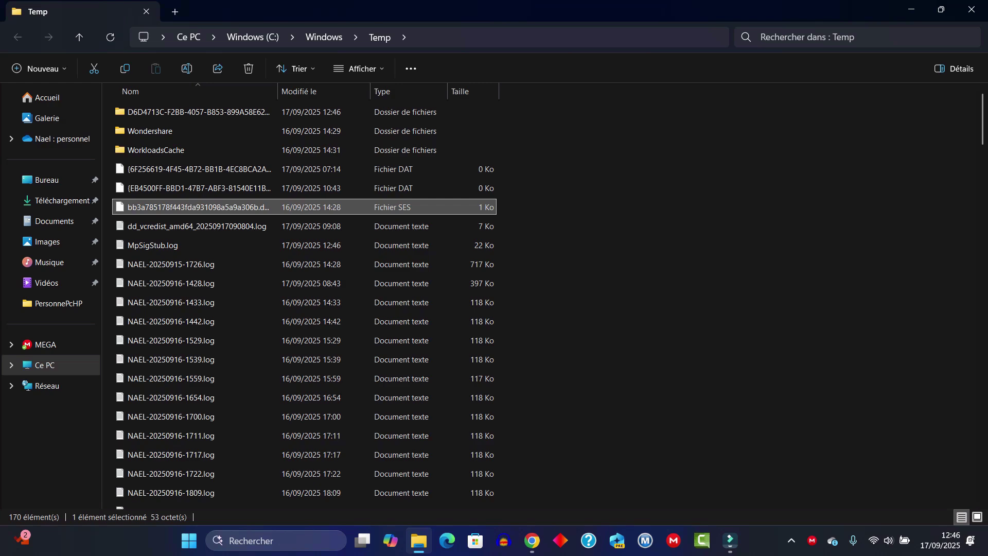
Delete everything in the Windows Temp folder, ignoring all items that are in use or missing, and close the folder
key(ctrl+a)
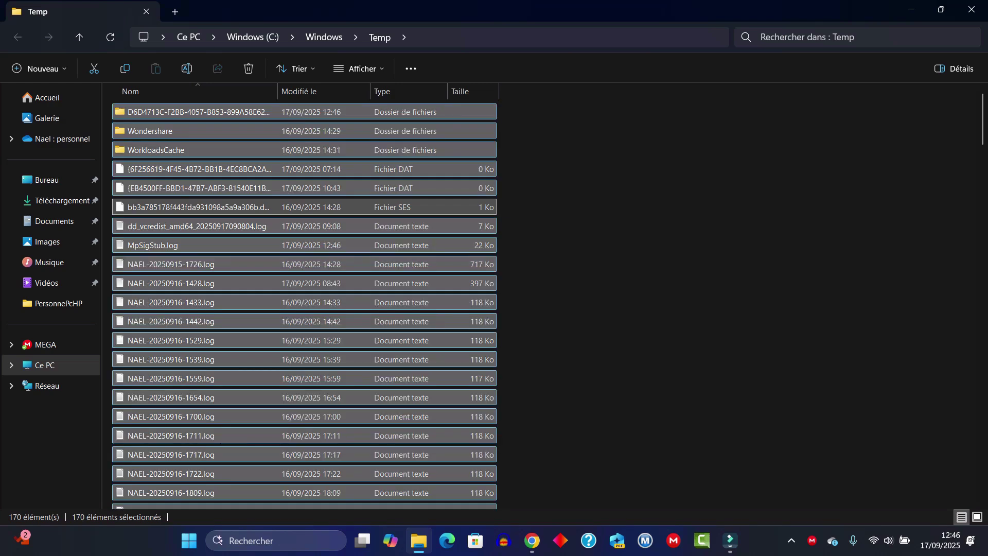
key(Delete)
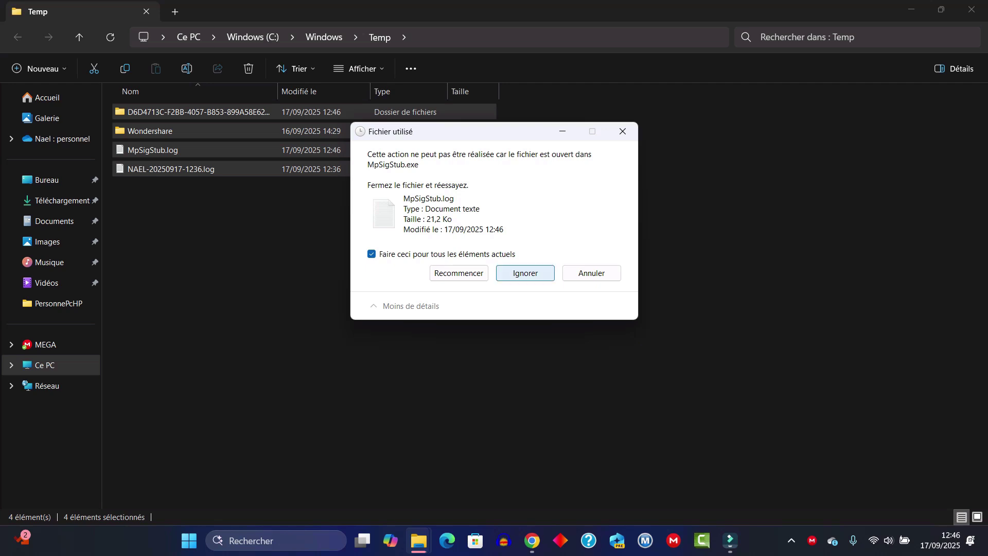
click(525, 273)
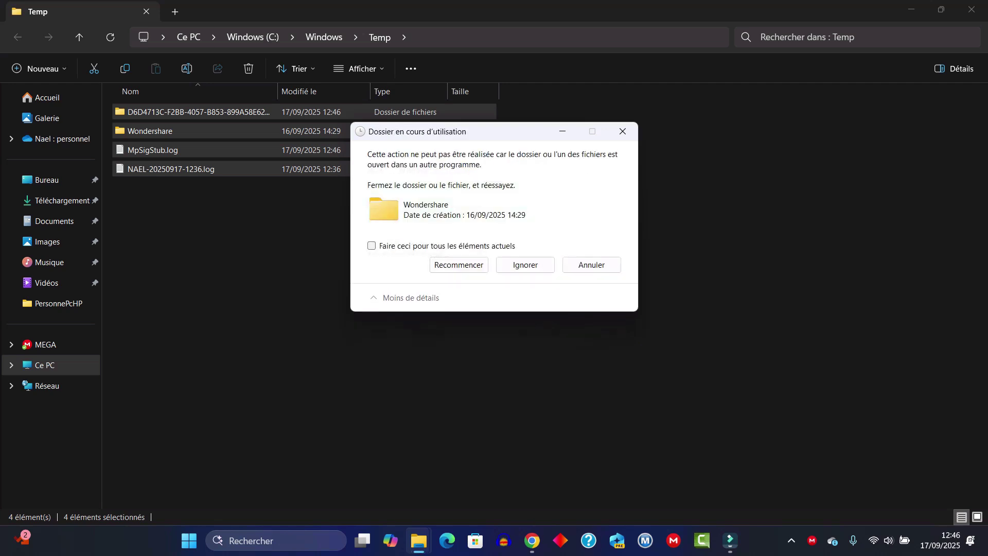
click(372, 245)
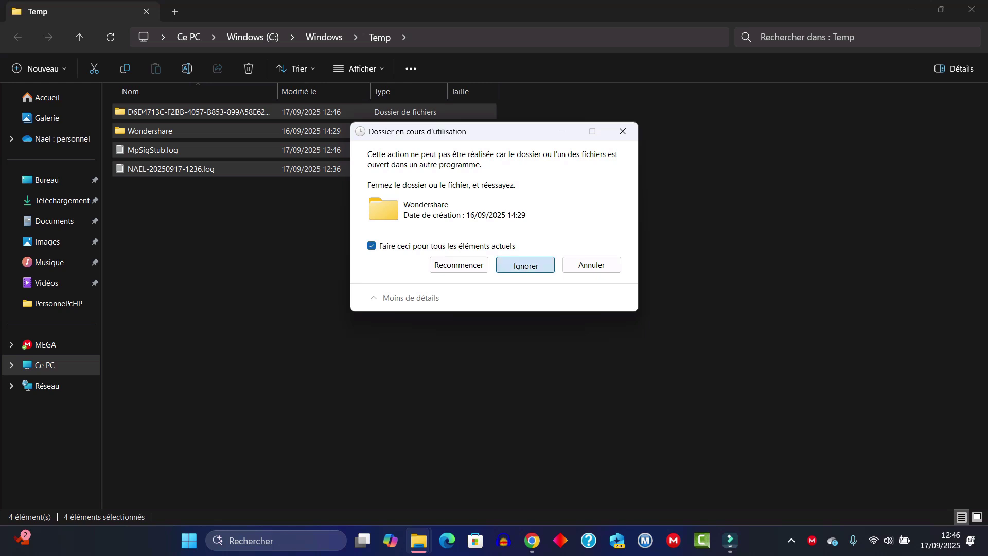
click(525, 265)
click(371, 245)
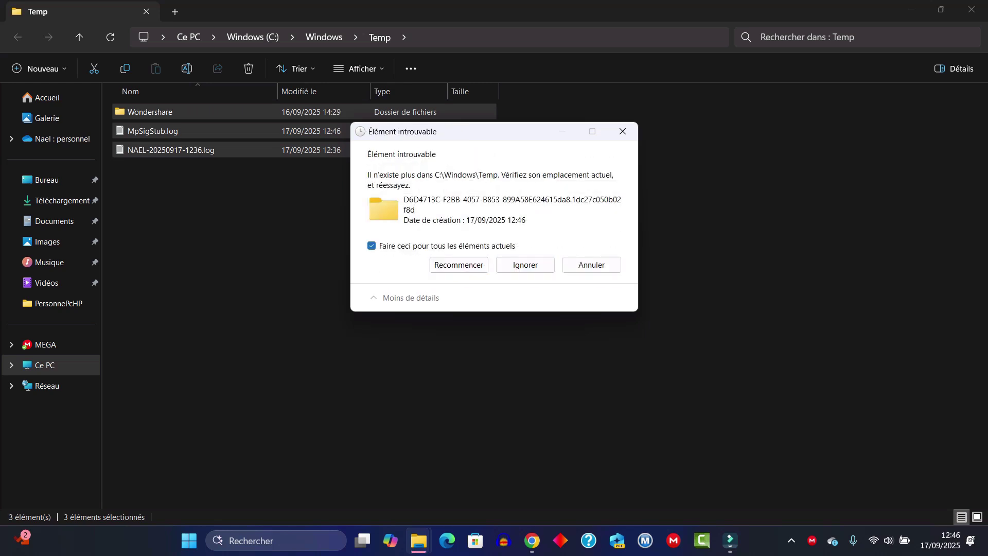
click(525, 264)
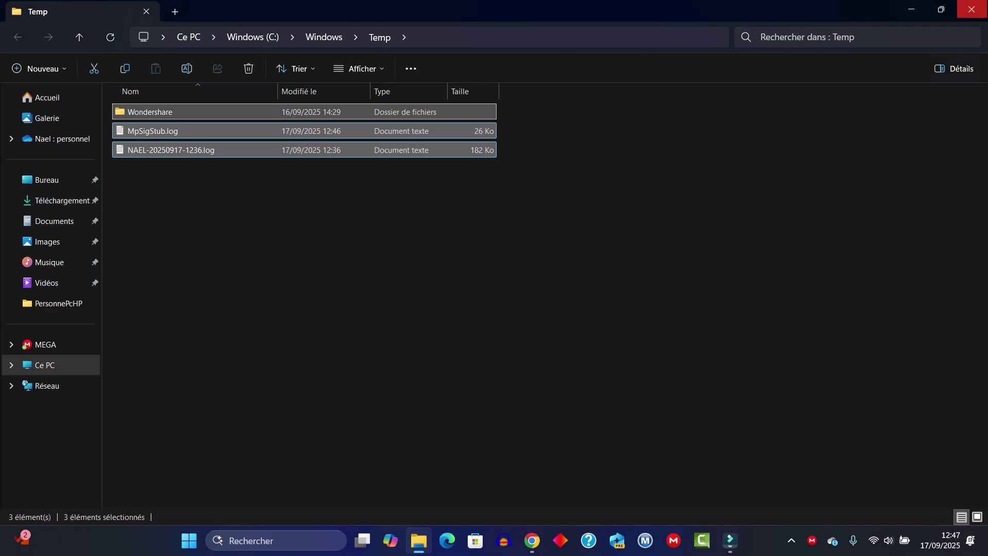
click(971, 10)
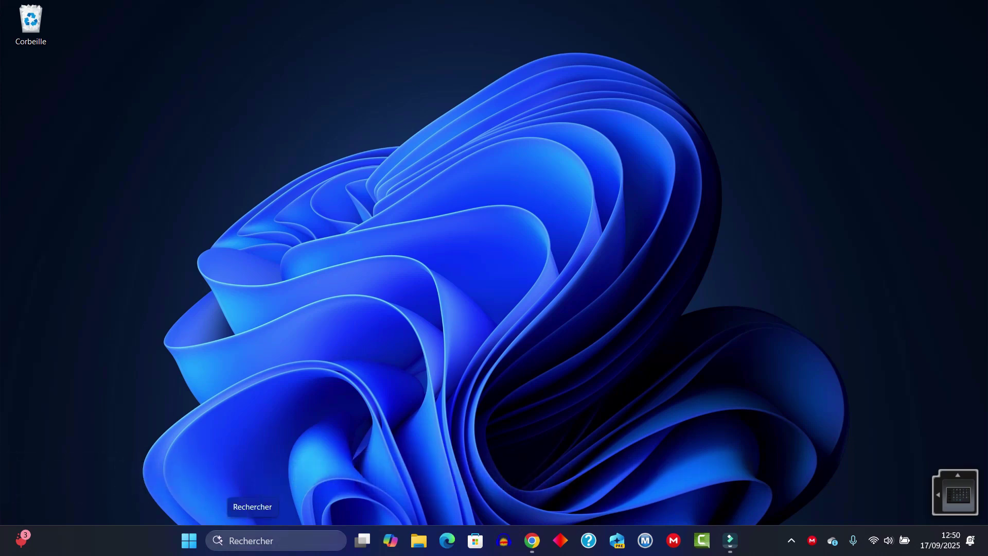
Open Nettoyage de disque for drive C: through Windows search and review the list of file categories to delete
click(251, 540)
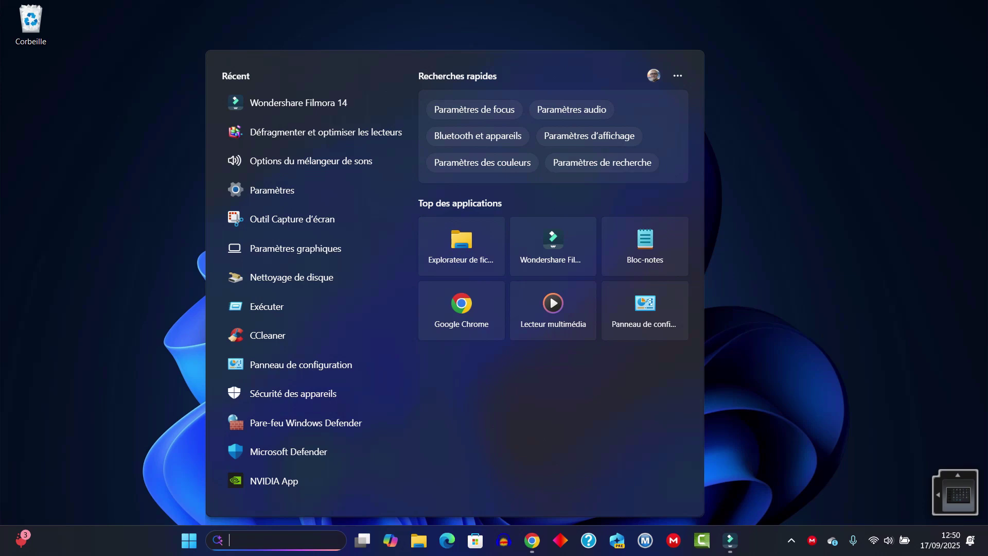
text(nettoyage de disque)
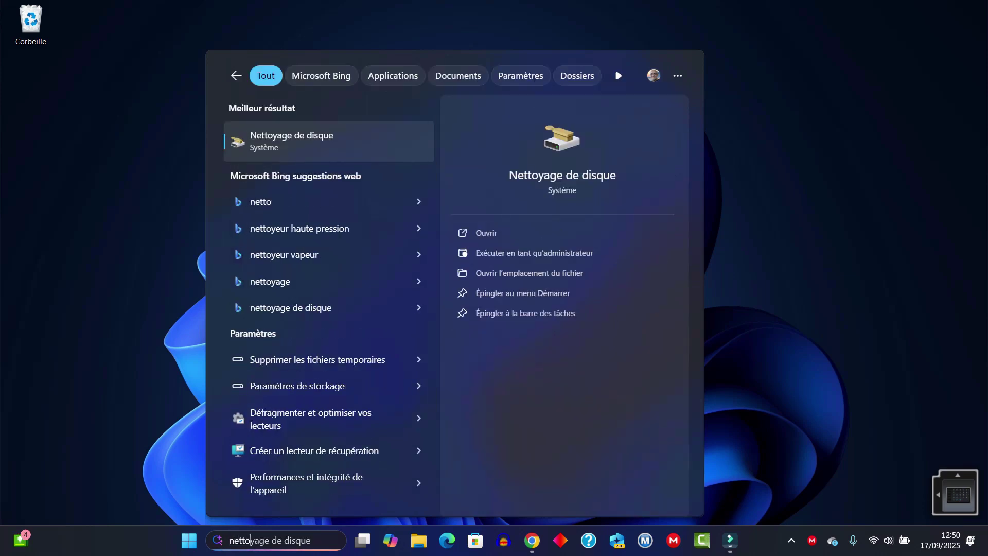
key(Return)
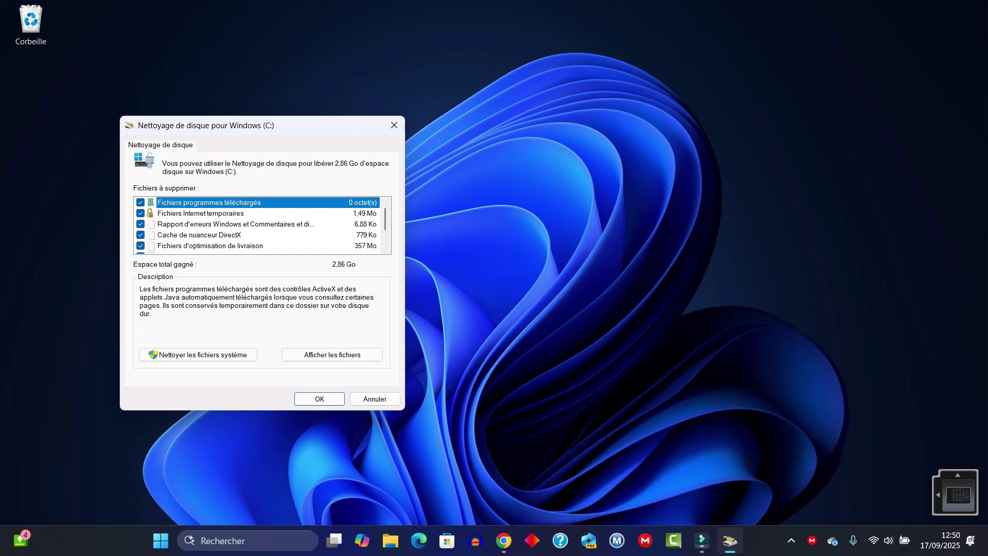
scroll(263, 225, down, 1)
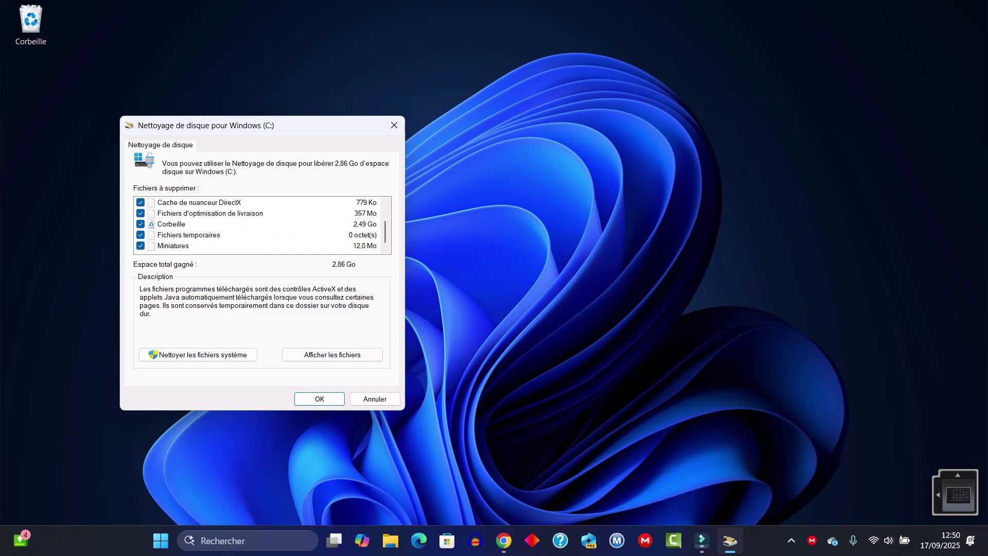
scroll(262, 225, up, 1)
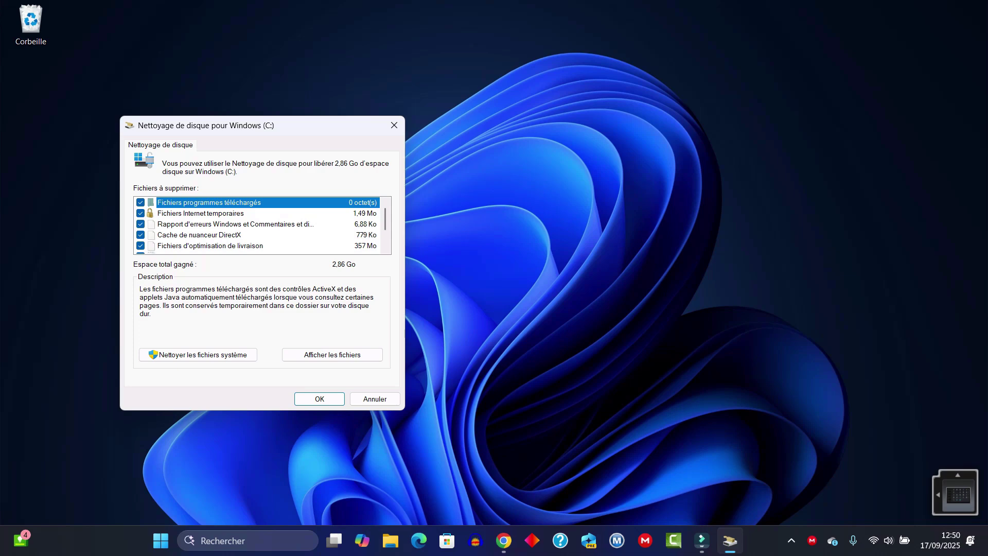
scroll(263, 224, down, 1)
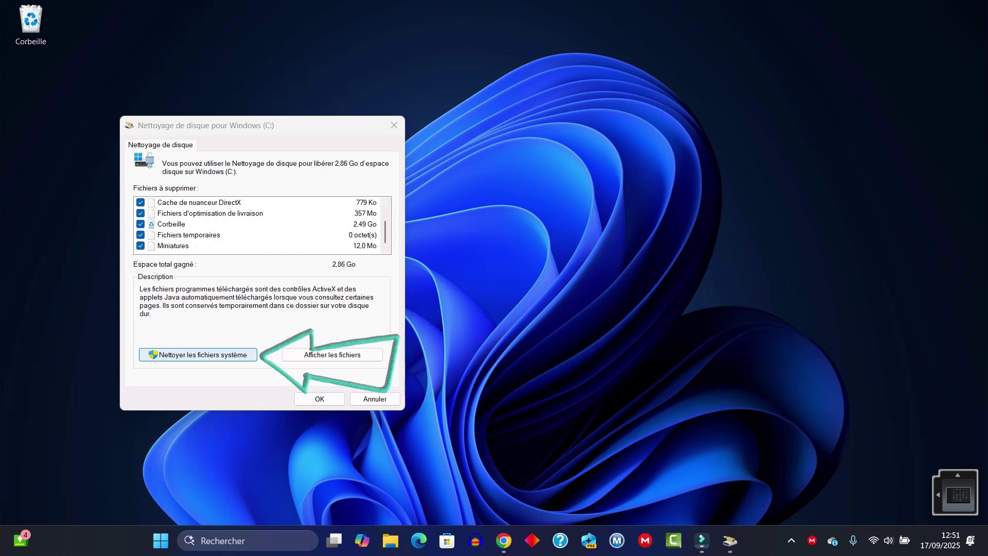
Switch Disk Cleanup to system files and delete all restore points except the most recent one
click(198, 355)
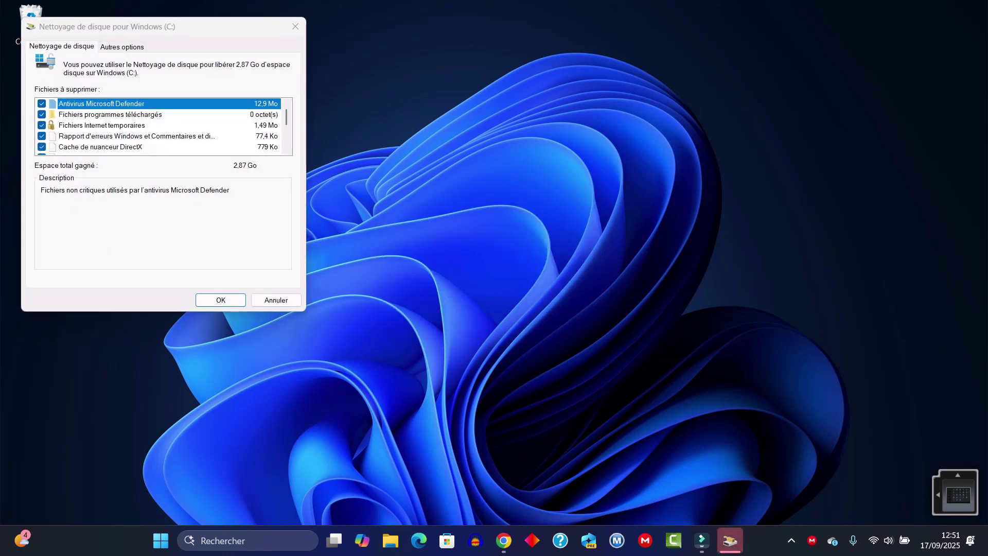
click(122, 47)
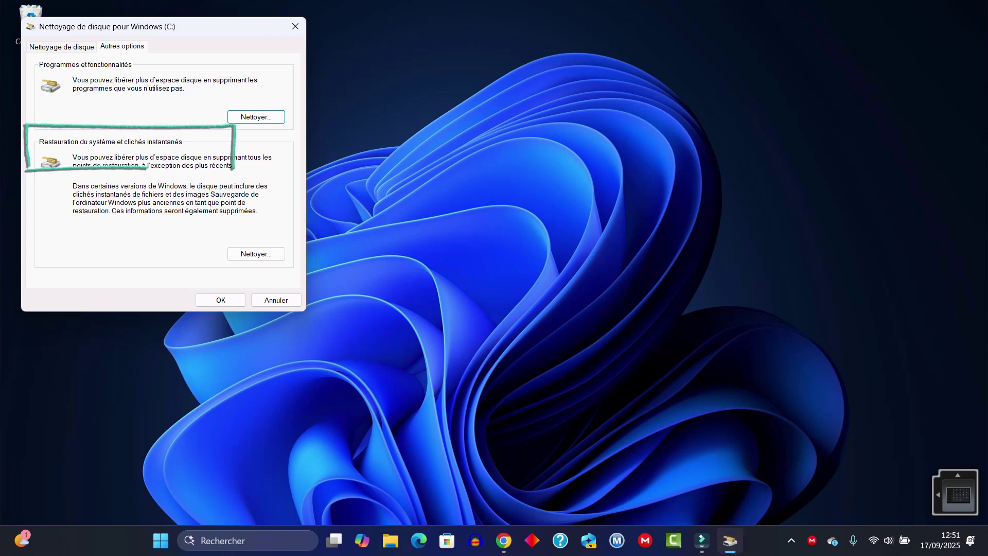
click(256, 254)
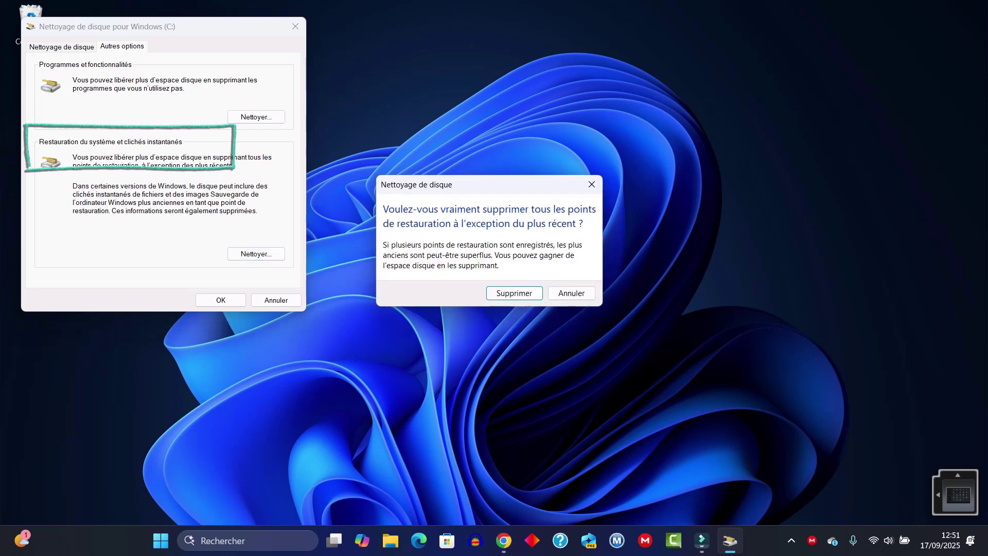
key(Return)
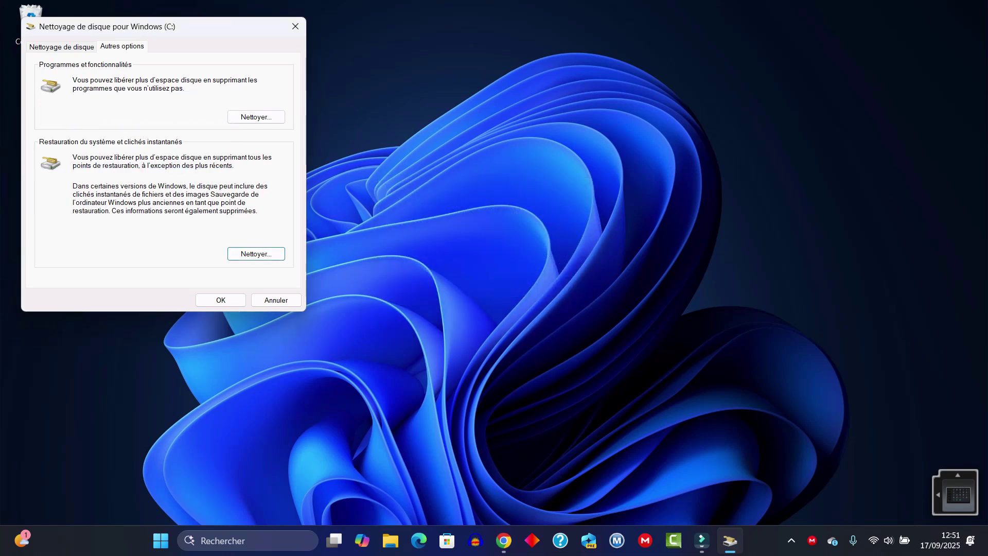
Run the cleanup of the checked file categories on C:, confirming their permanent deletion
click(61, 46)
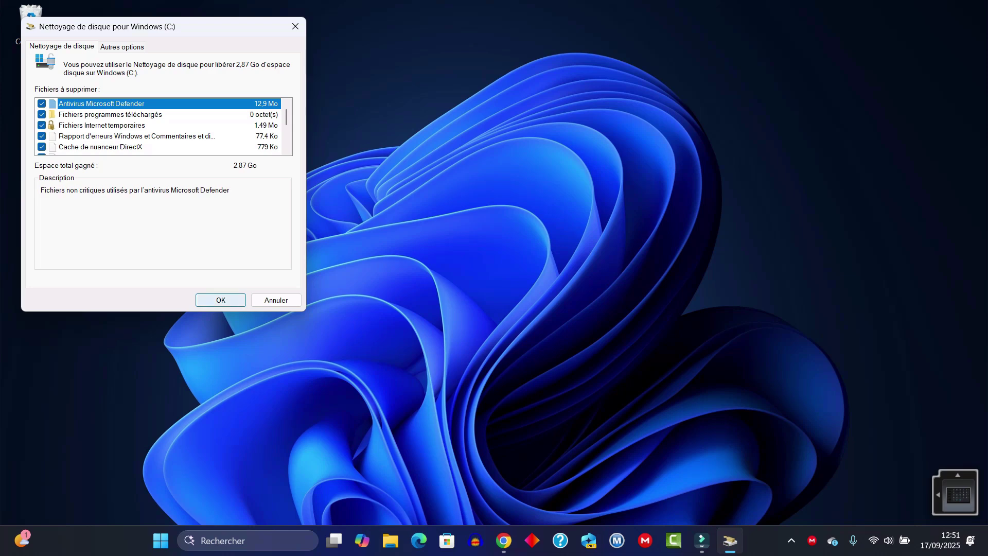
click(220, 300)
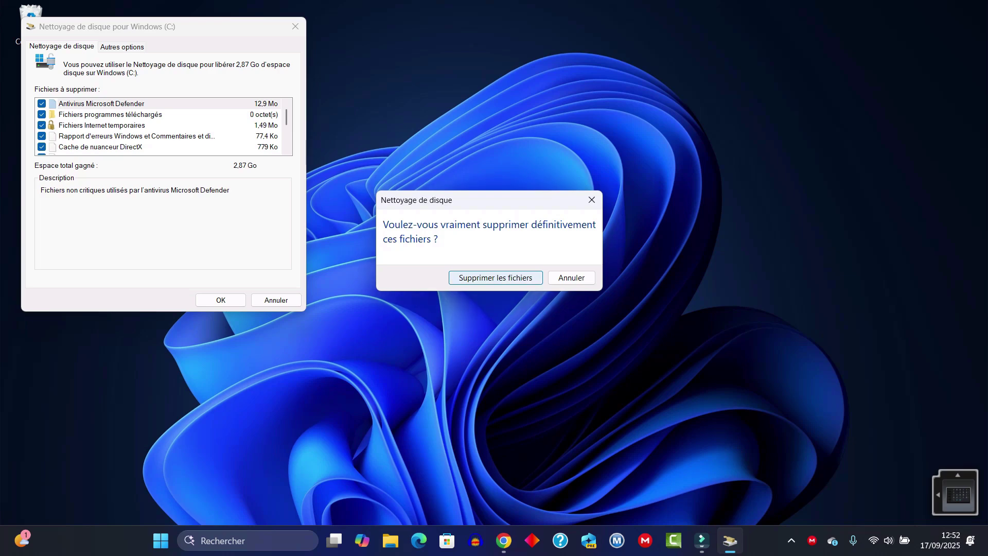
click(495, 278)
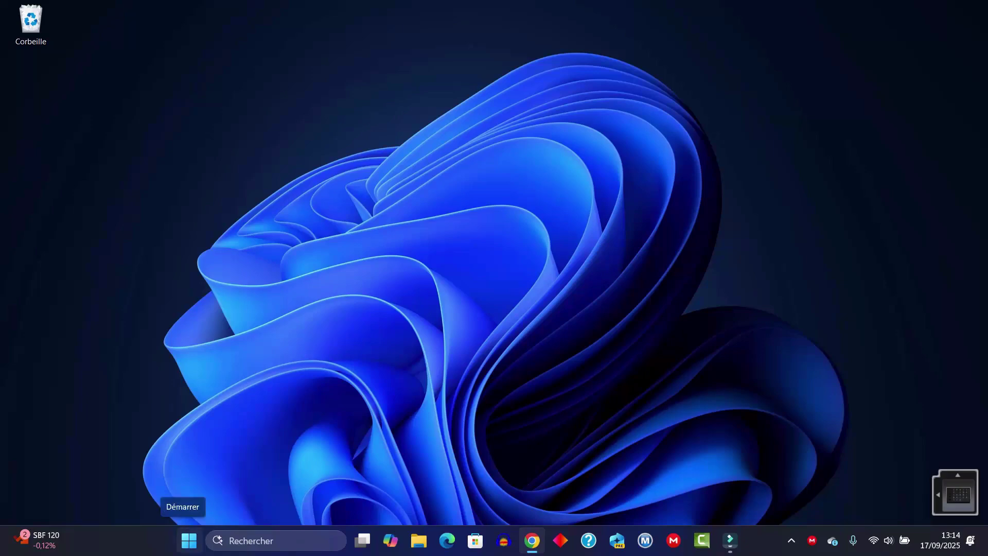
Open Applications installées in the Windows settings and sort the apps by Taille (grande à petite)
right_click(189, 540)
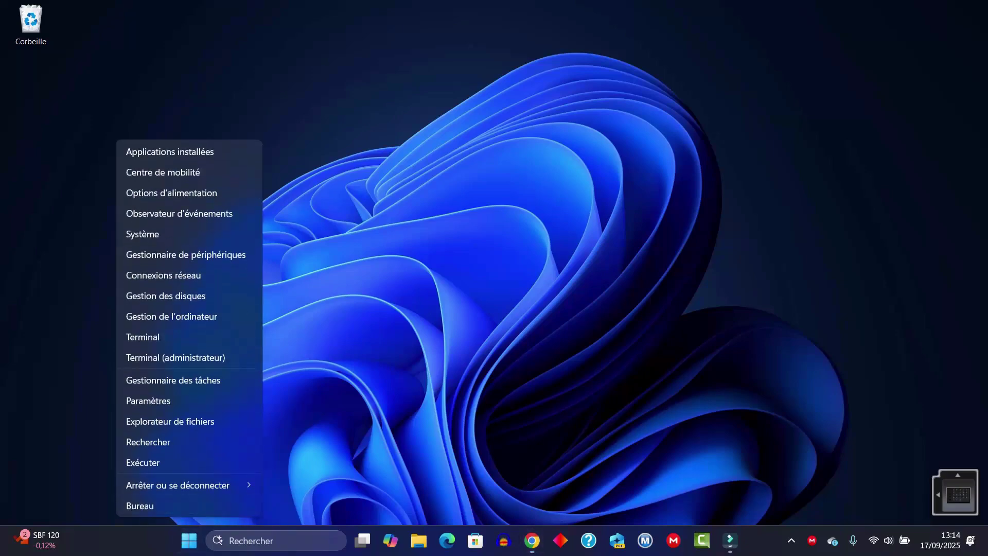
click(185, 234)
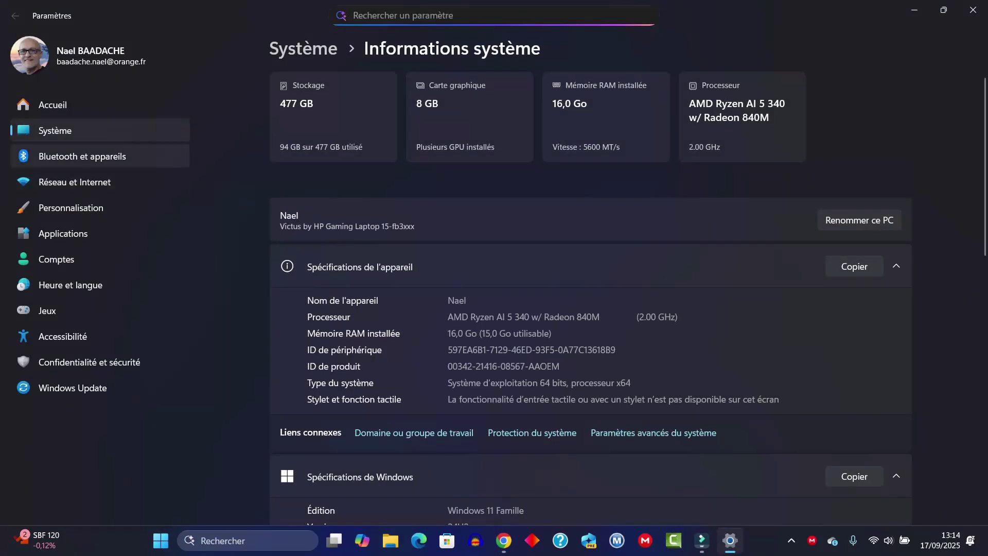
click(63, 233)
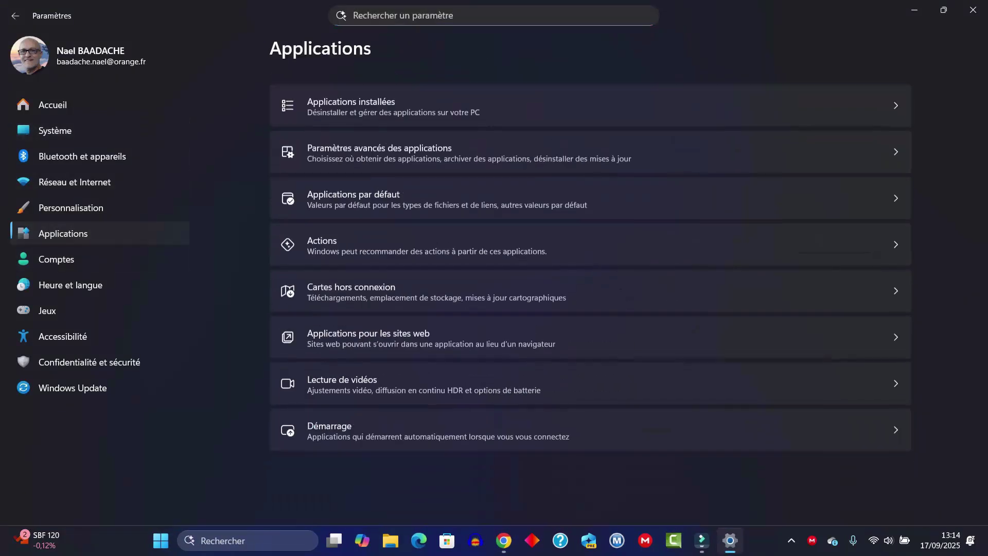
click(362, 97)
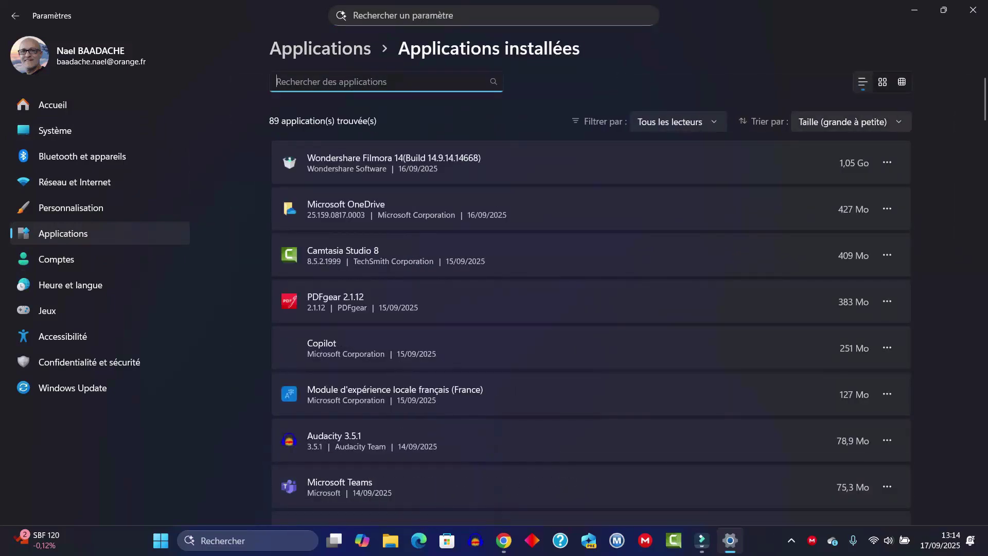
click(851, 122)
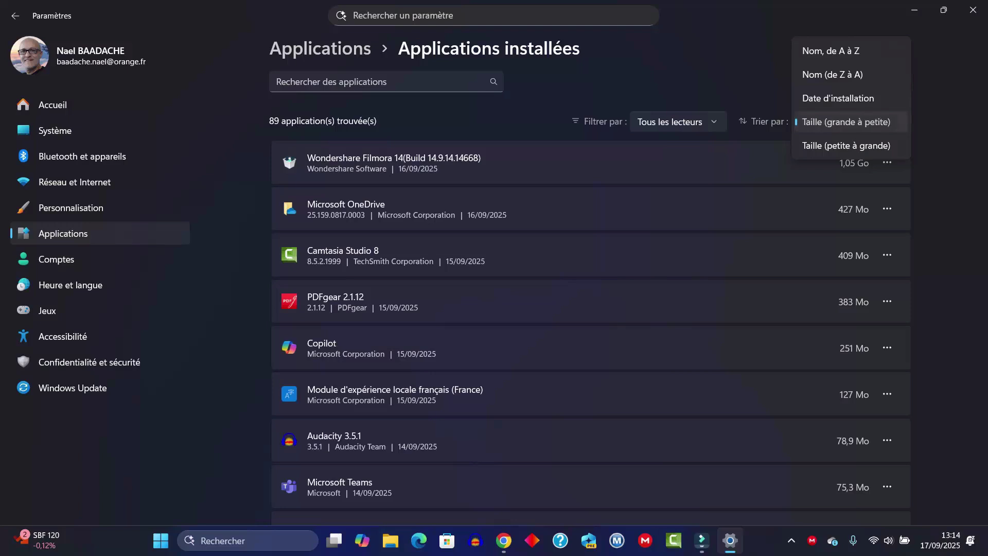
click(846, 121)
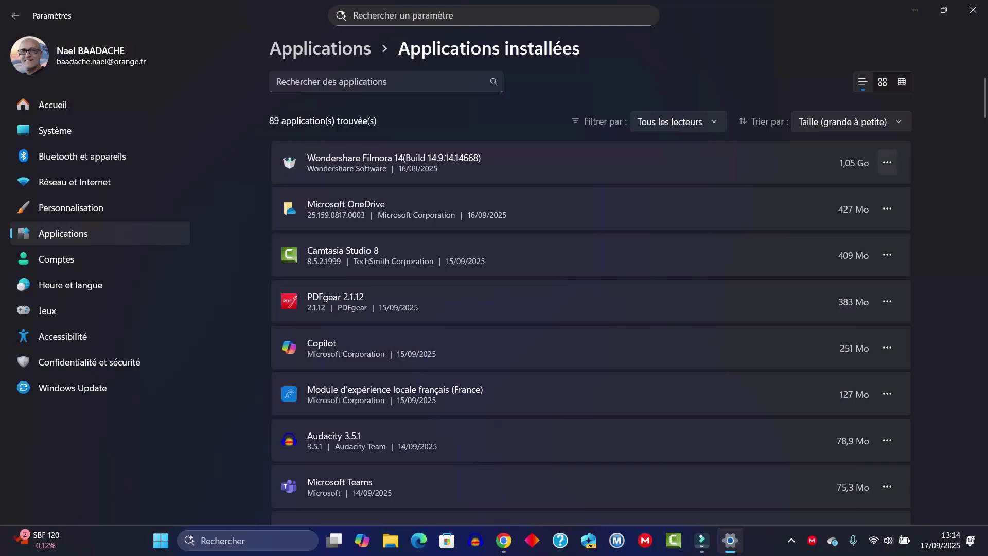
Look at the uninstall option for Wondershare Filmora 14 without running it, and close Settings
click(887, 162)
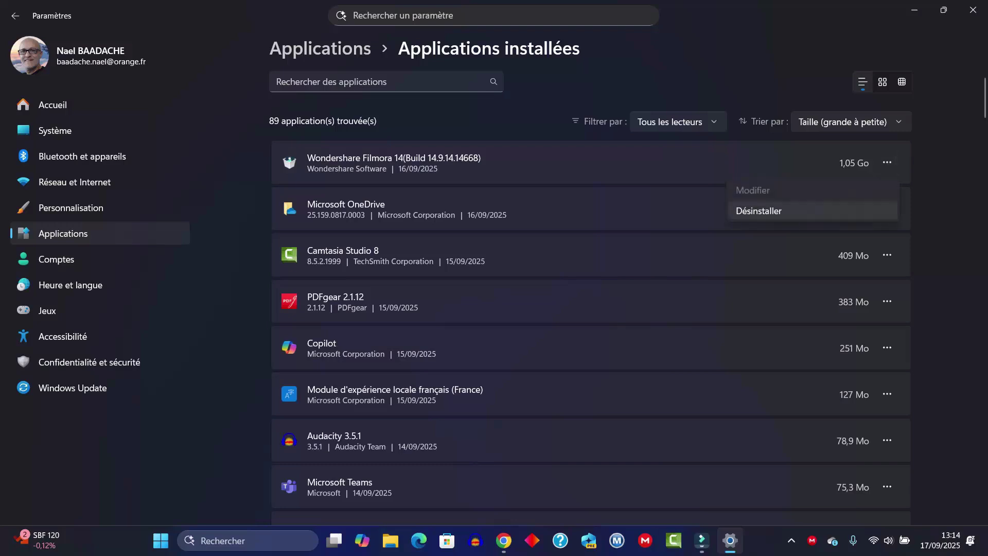
key(Escape)
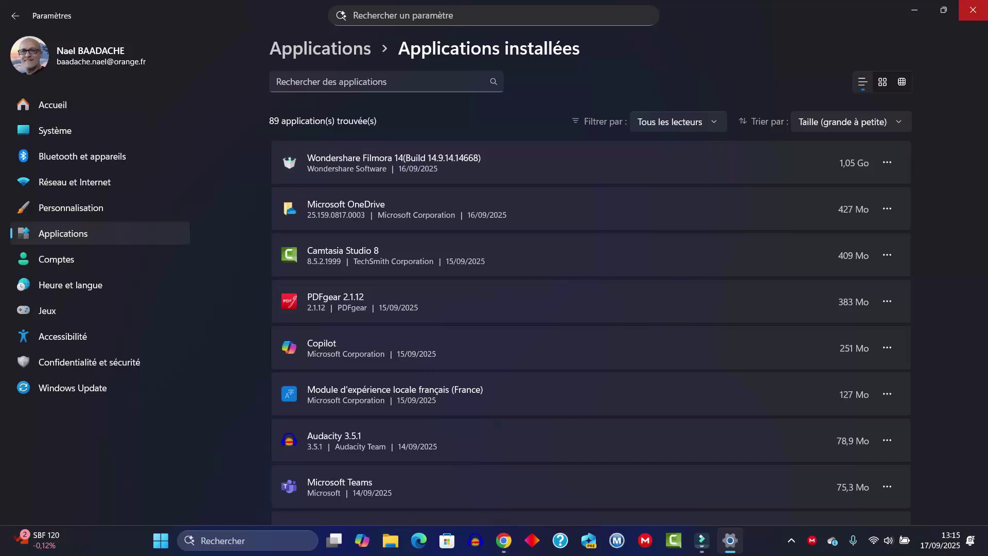
click(973, 10)
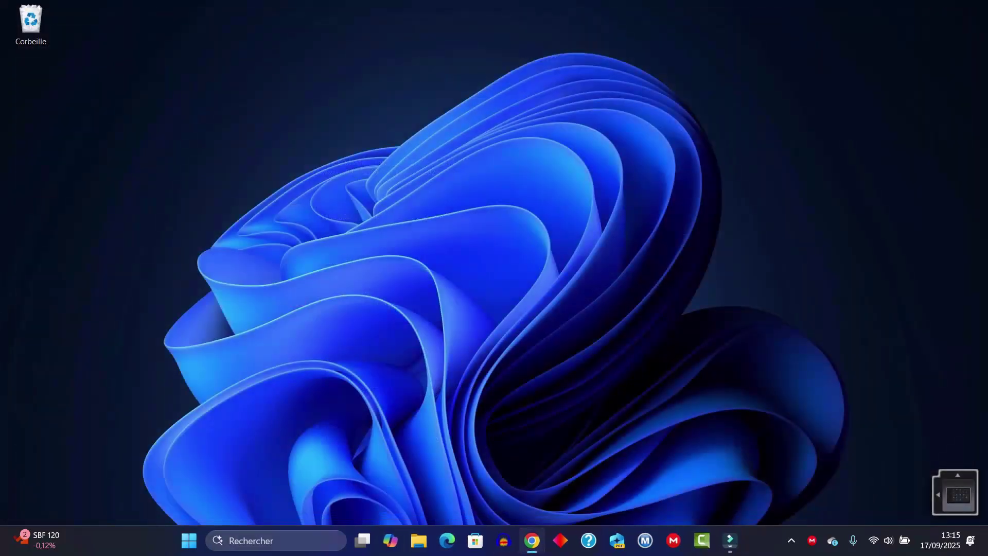
Open the Panneau de configuration by searching Windows for "panne"
click(276, 540)
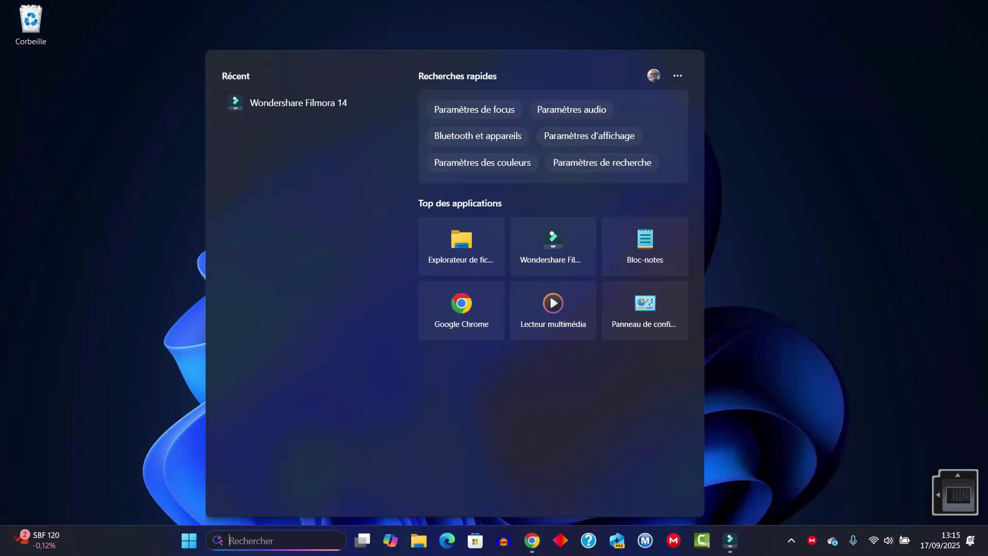
text(panne)
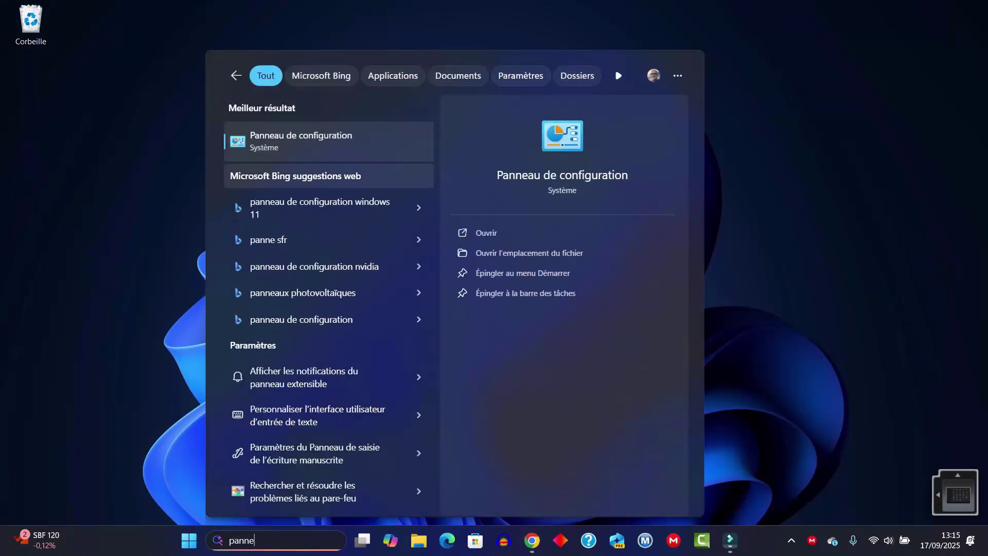
key(Return)
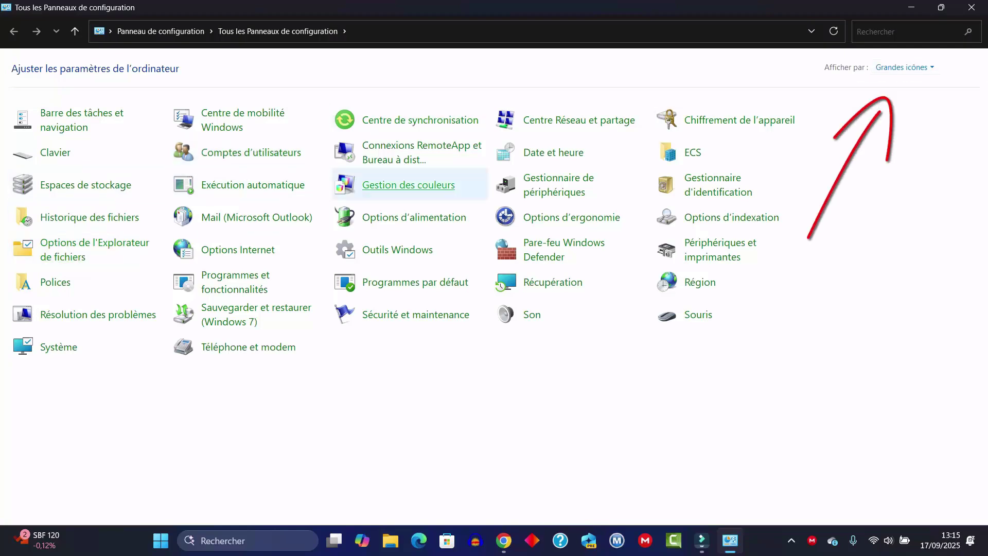
Switch the Control Panel display to Catégorie and return it to Grandes icônes
click(902, 67)
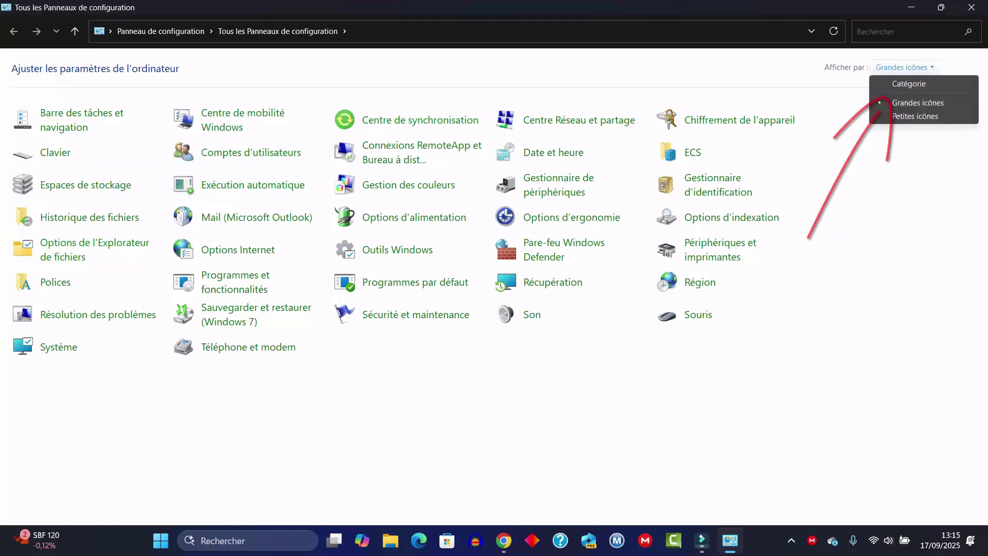
click(909, 83)
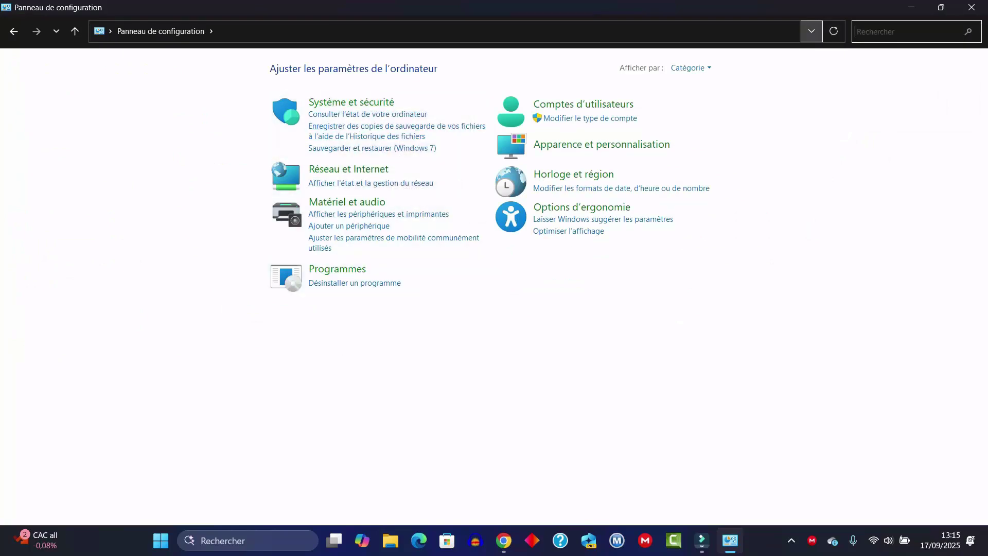
click(690, 67)
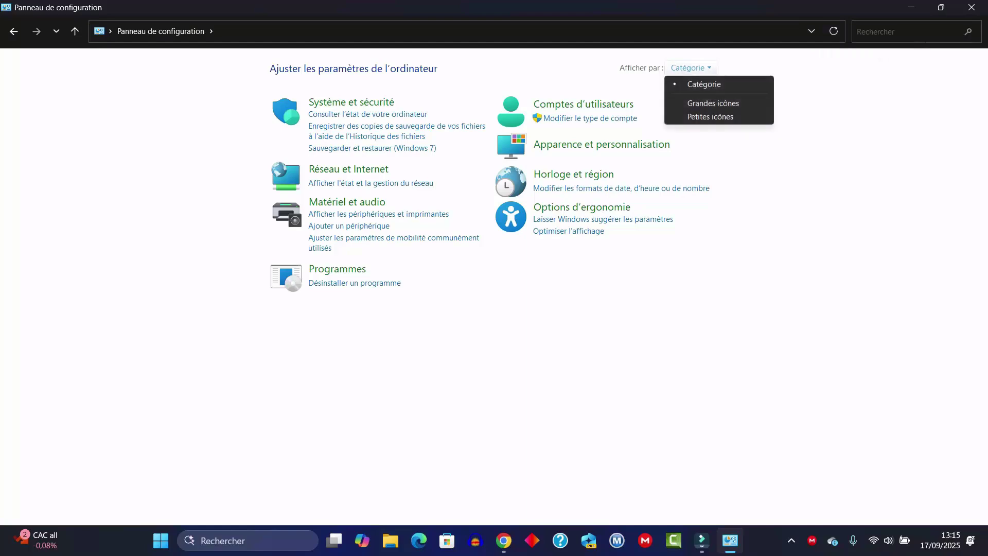
click(713, 103)
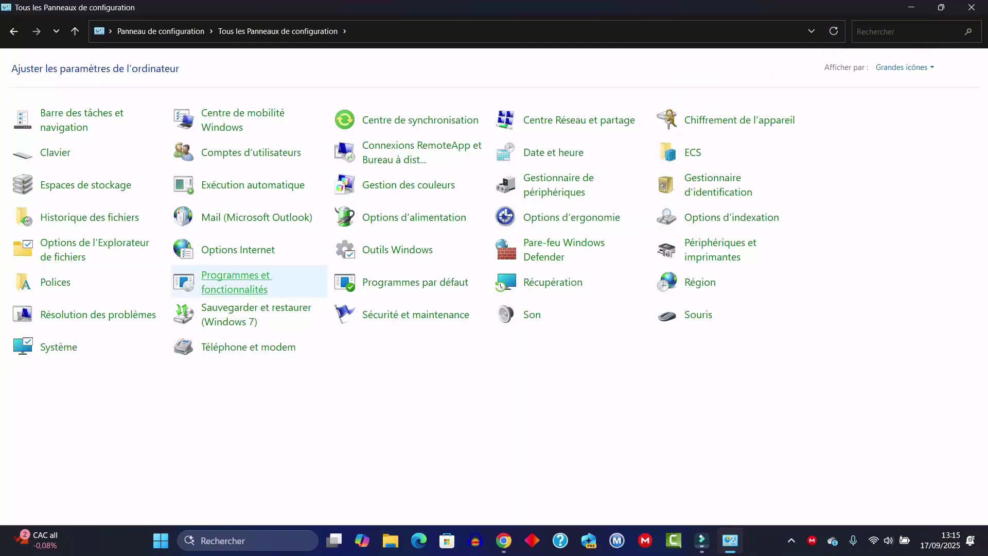
Open Programmes et fonctionnalités and select MEGAsync in the list of installed programs
click(235, 288)
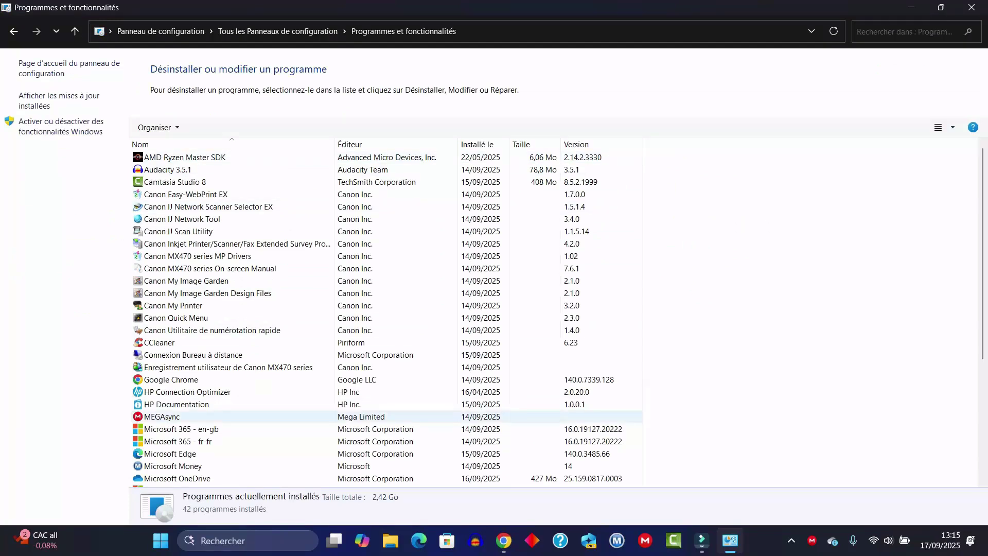
click(206, 416)
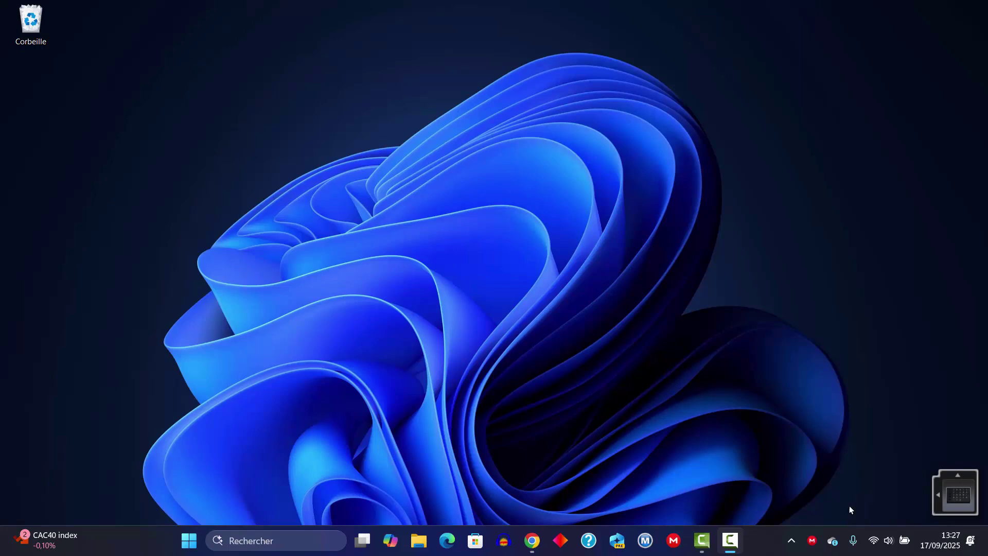
click(282, 544)
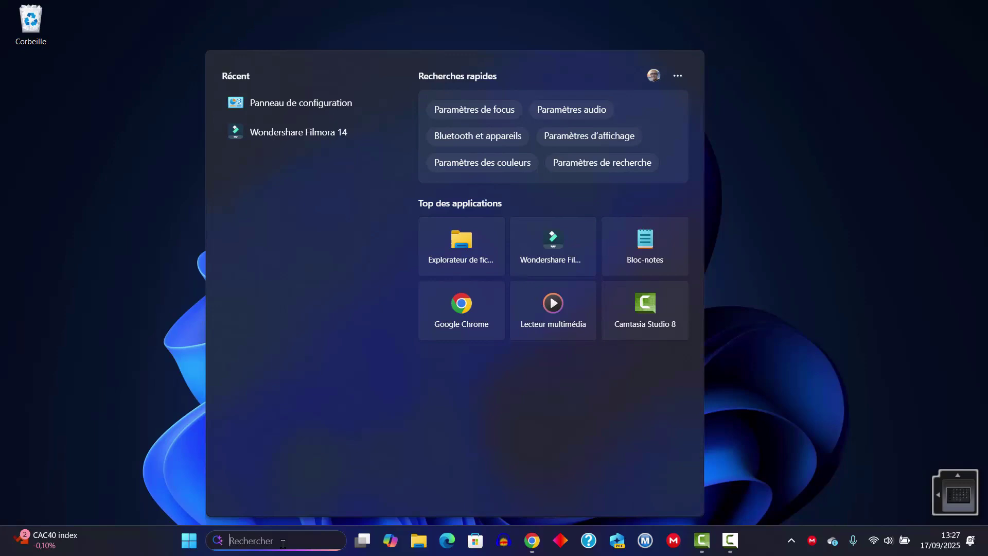
text(défrag)
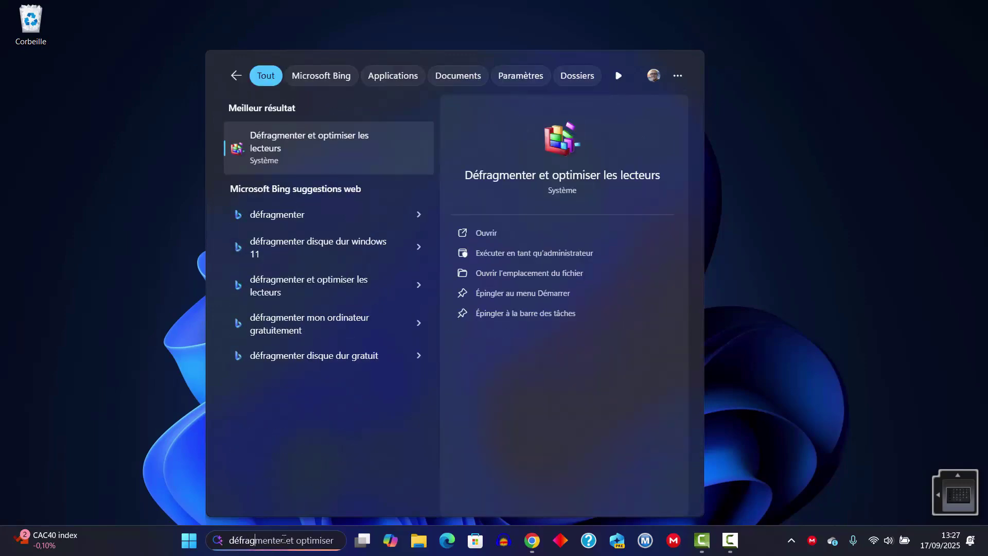
click(88, 178)
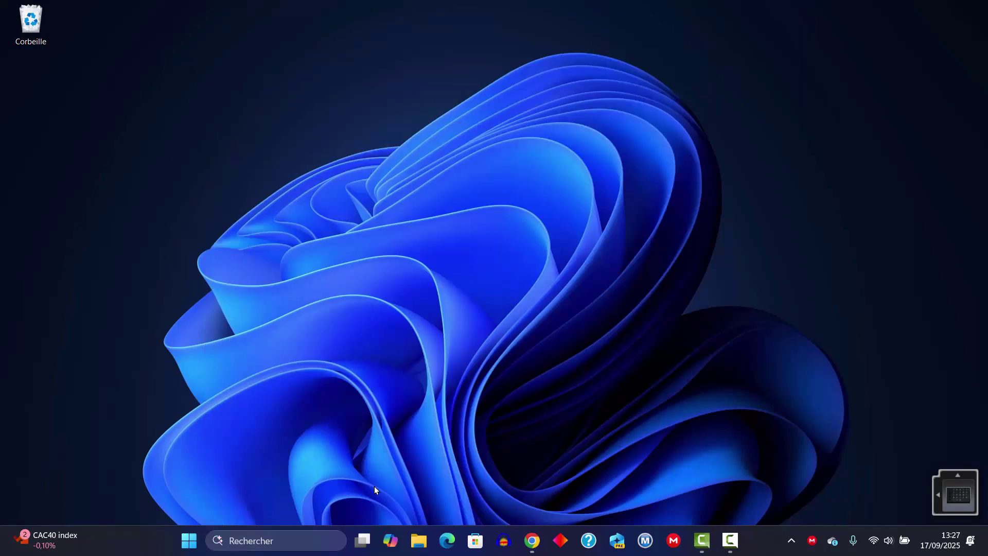
Open the properties of the Windows (C:) drive from Ce PC and run Optimiser on it
click(419, 541)
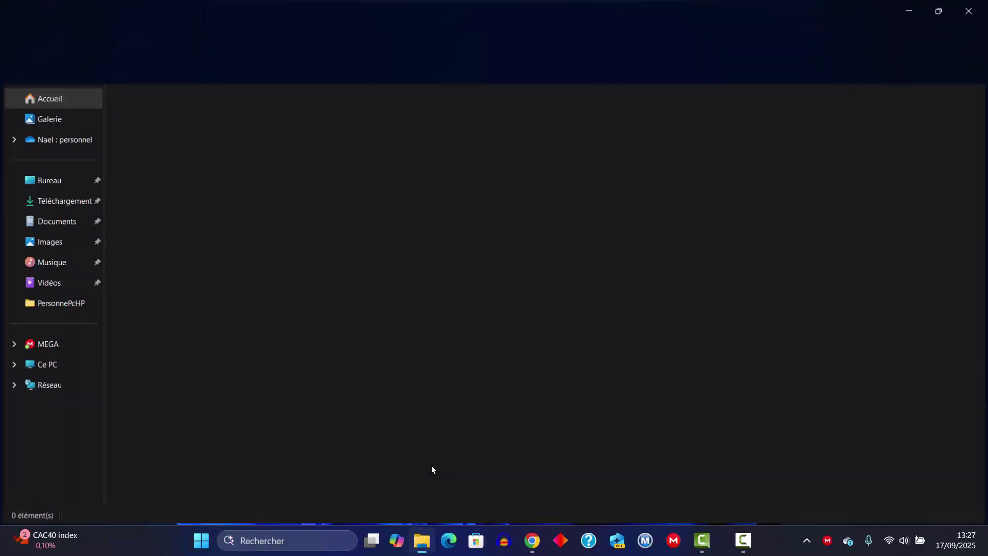
click(51, 365)
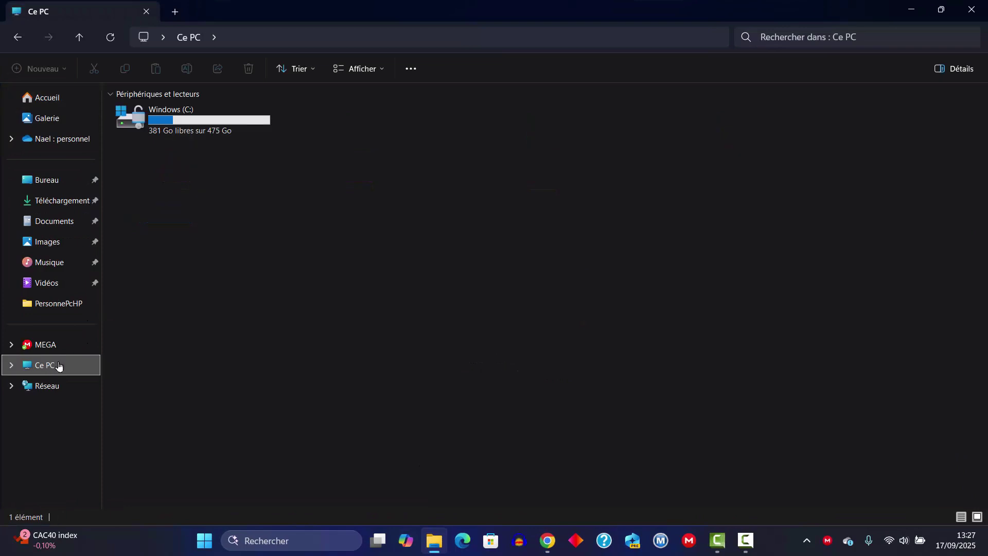
right_click(215, 120)
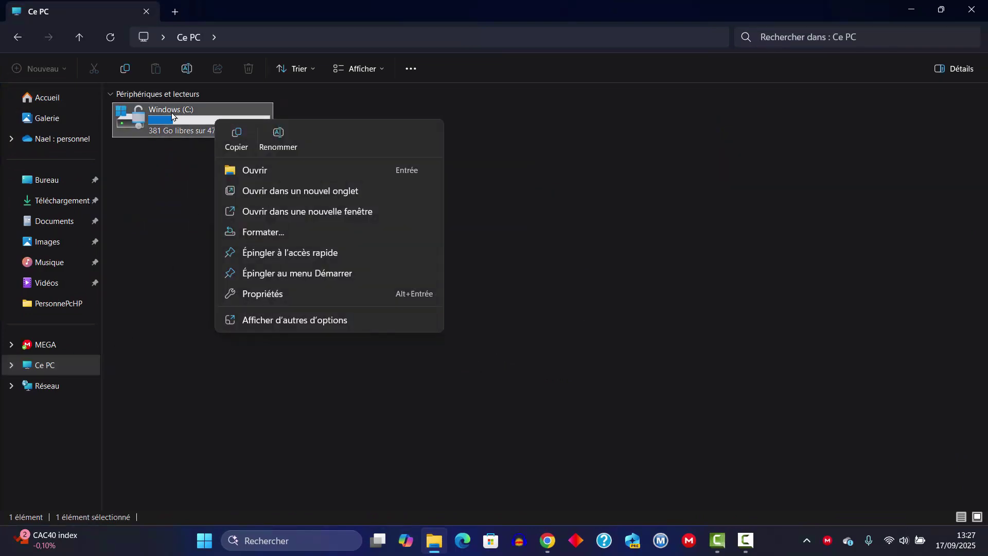
click(247, 293)
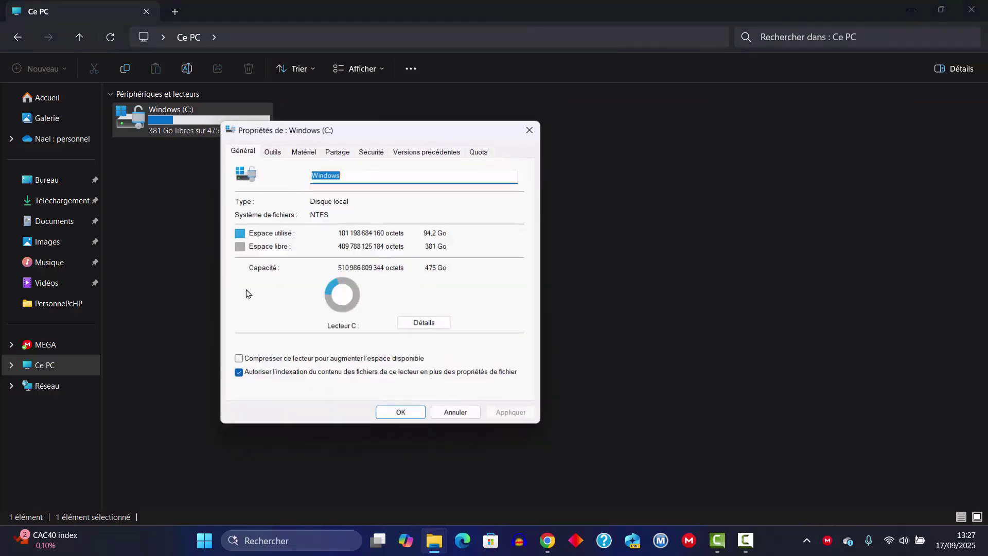
click(271, 152)
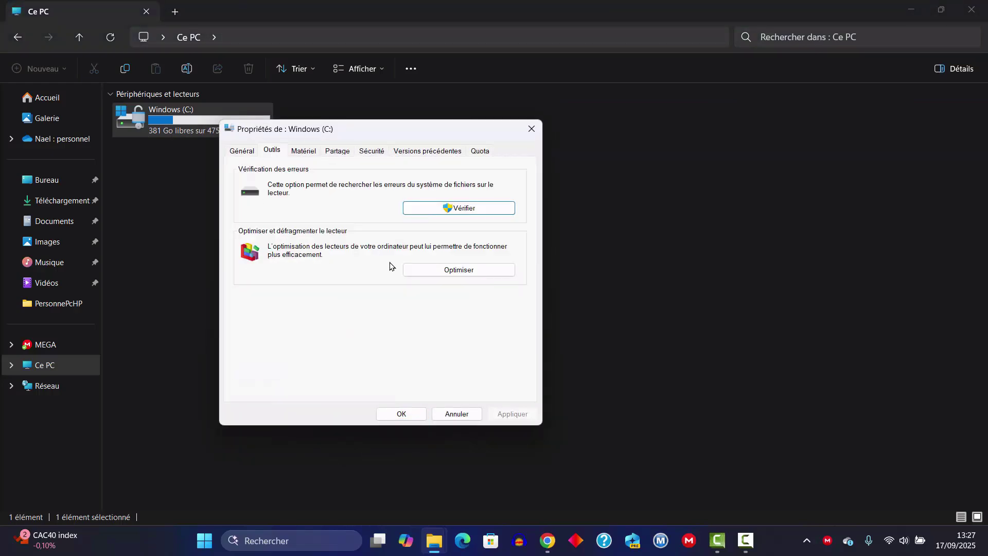
click(469, 272)
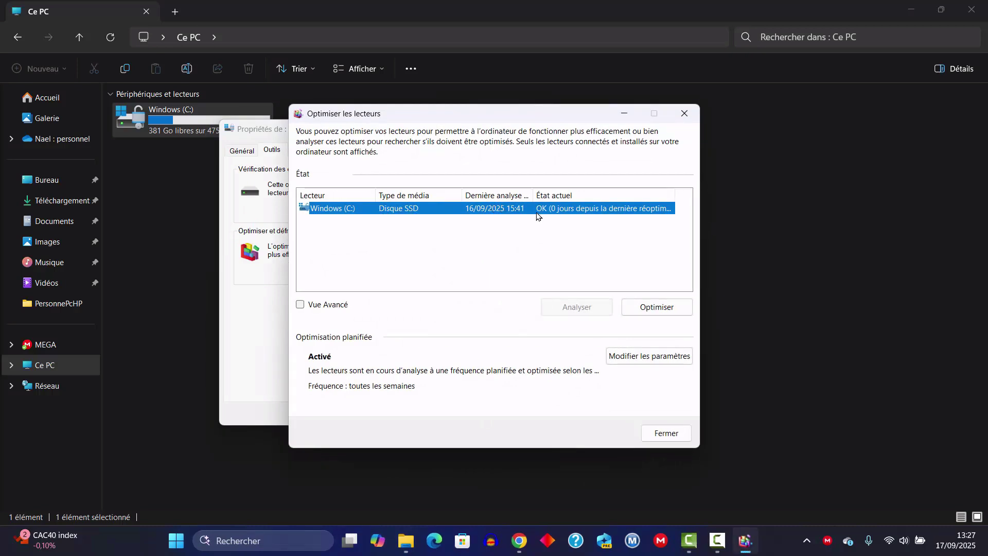
click(661, 307)
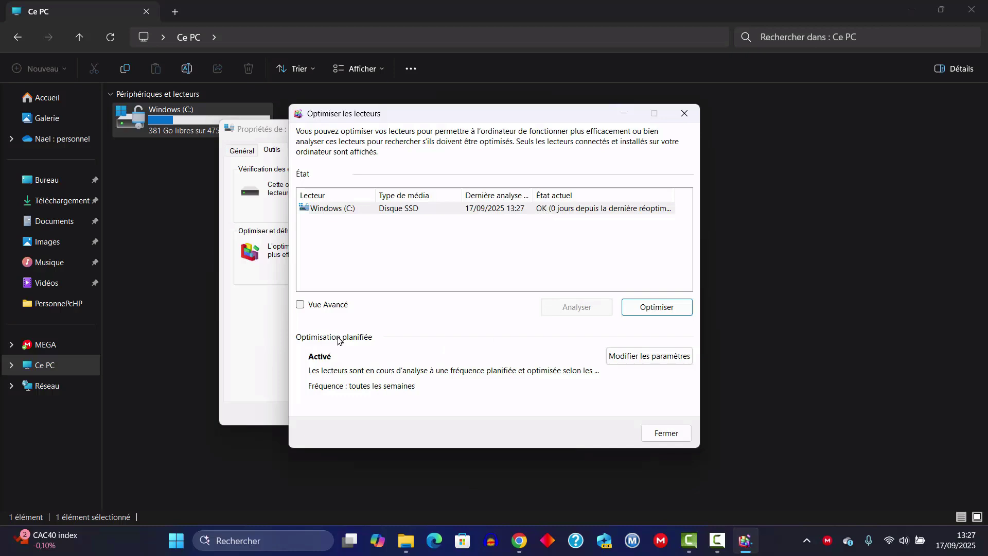
Review the scheduled optimisation frequency options, leave Toutes les semaines selected, cancel, and close the drive and Explorer windows
click(644, 358)
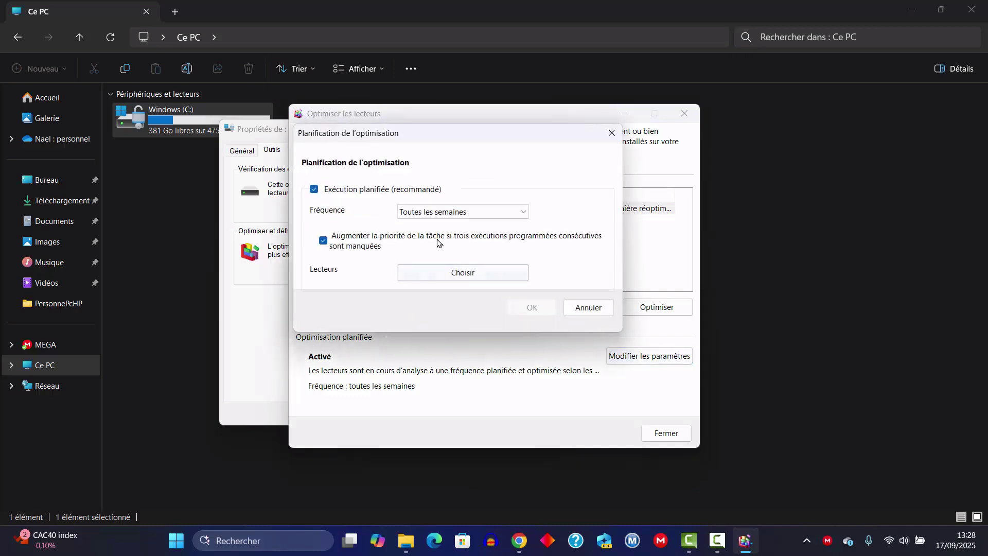
click(430, 214)
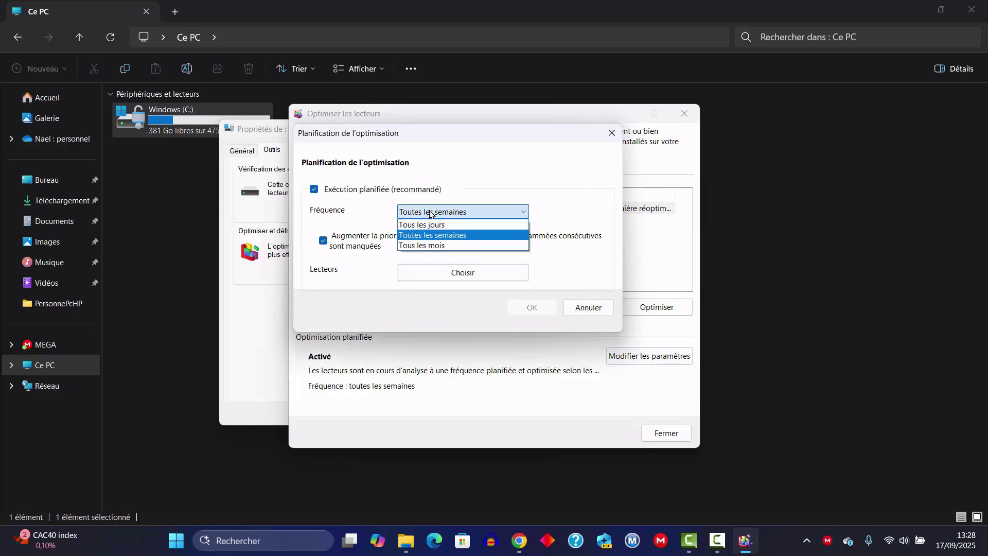
click(423, 237)
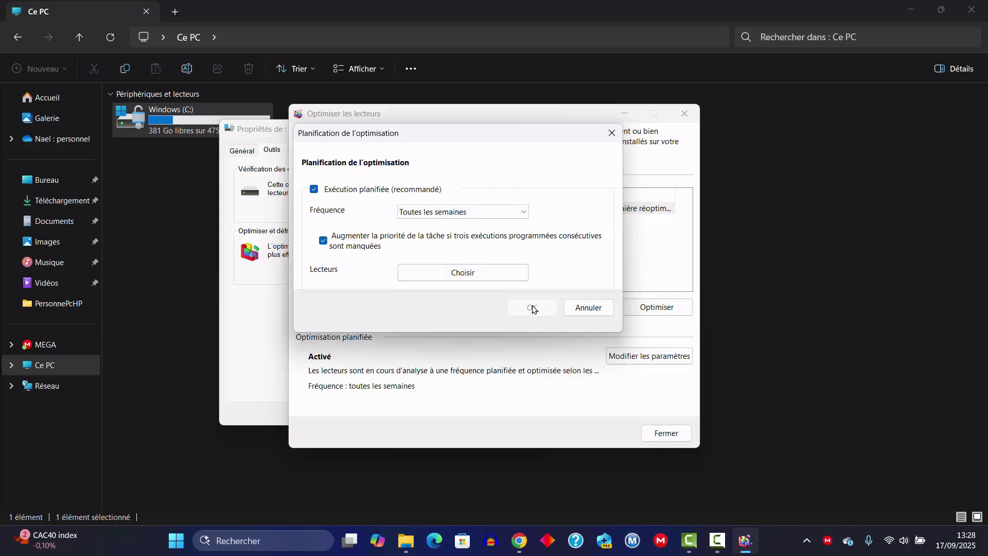
click(566, 313)
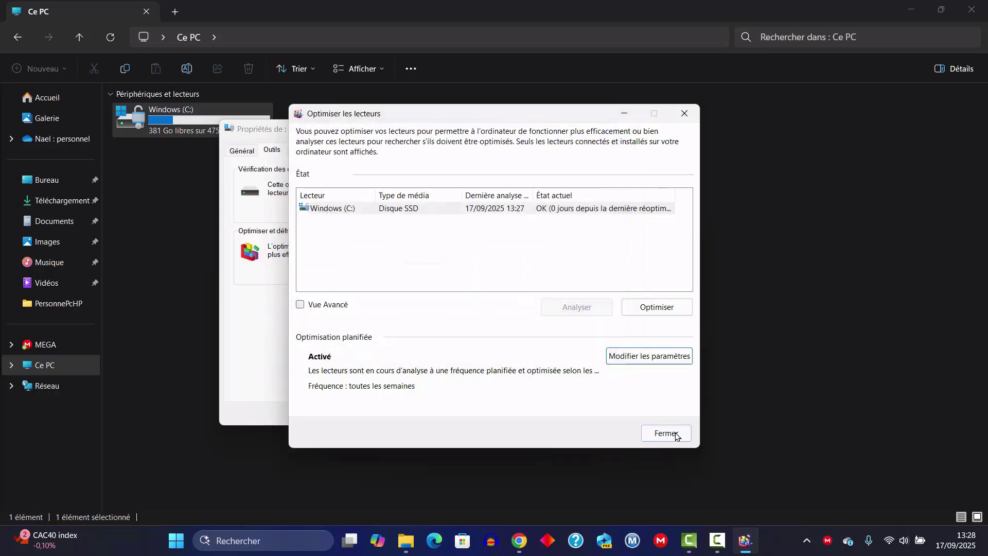
click(671, 433)
click(401, 412)
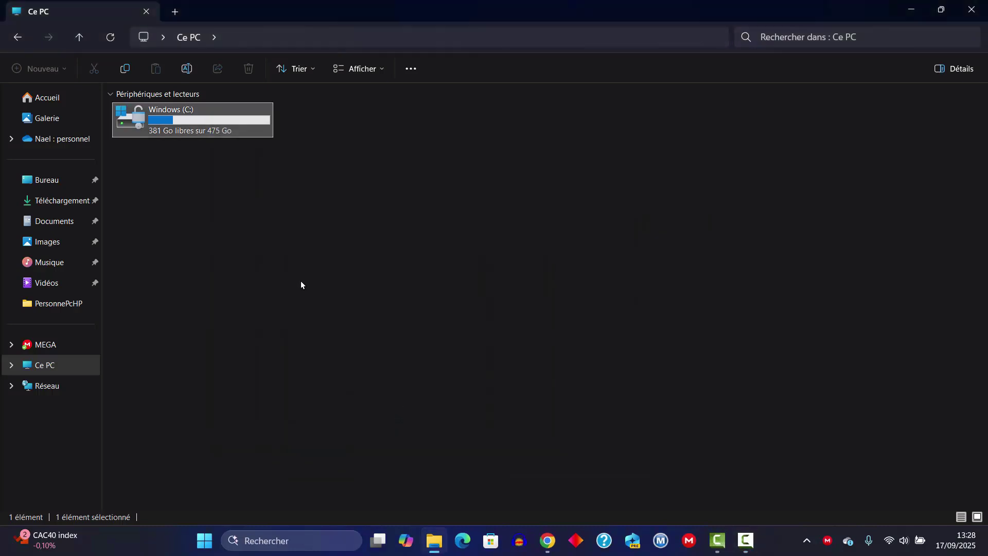
click(971, 10)
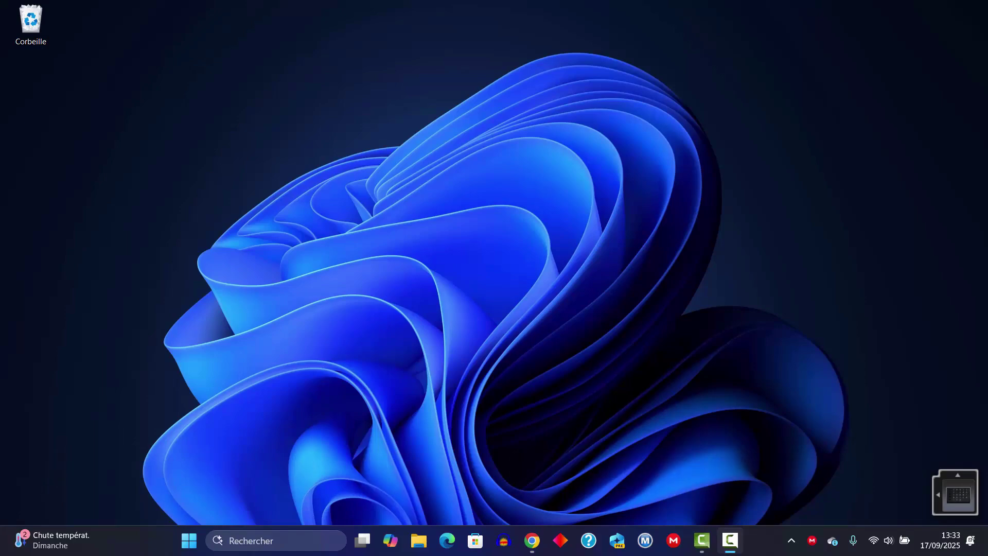
Open the Gestionnaire des tâches startup applications and disable Microsoft Teams at startup
key(ctrl+shift+Escape)
click(483, 42)
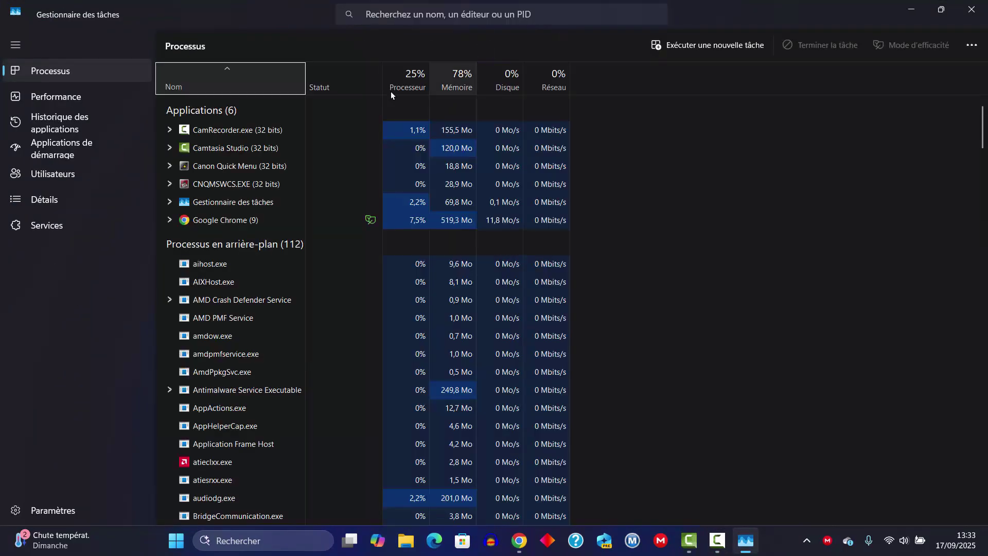
click(59, 149)
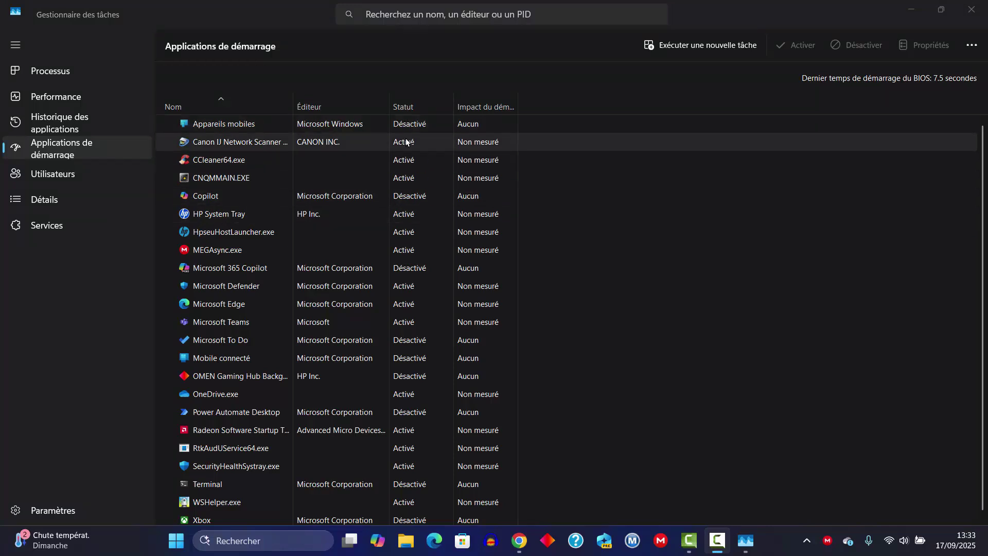
click(220, 323)
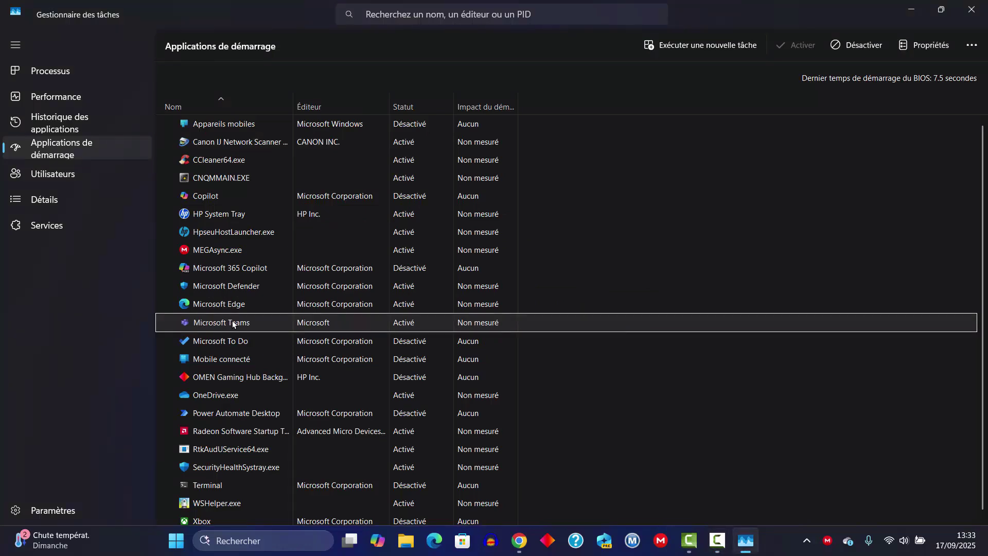
right_click(232, 321)
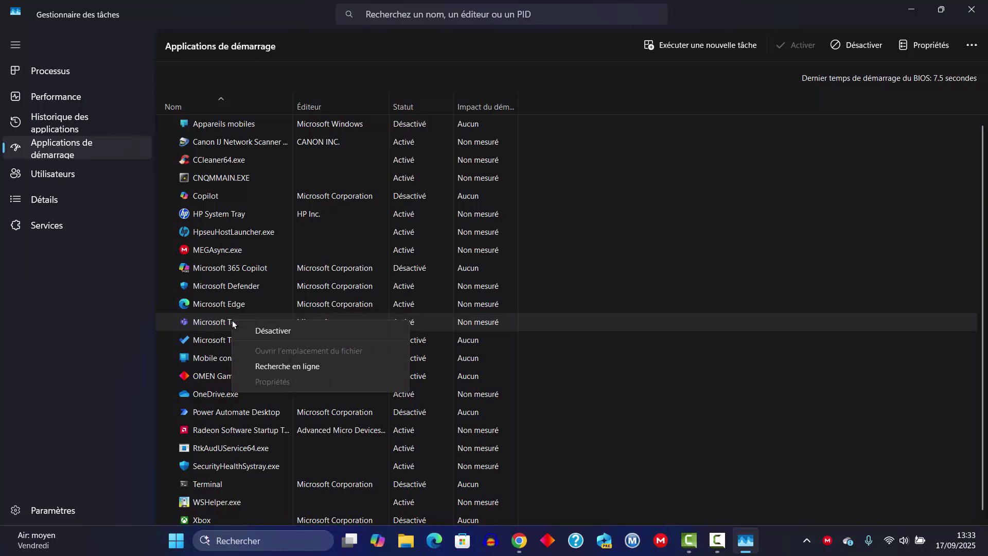
click(279, 331)
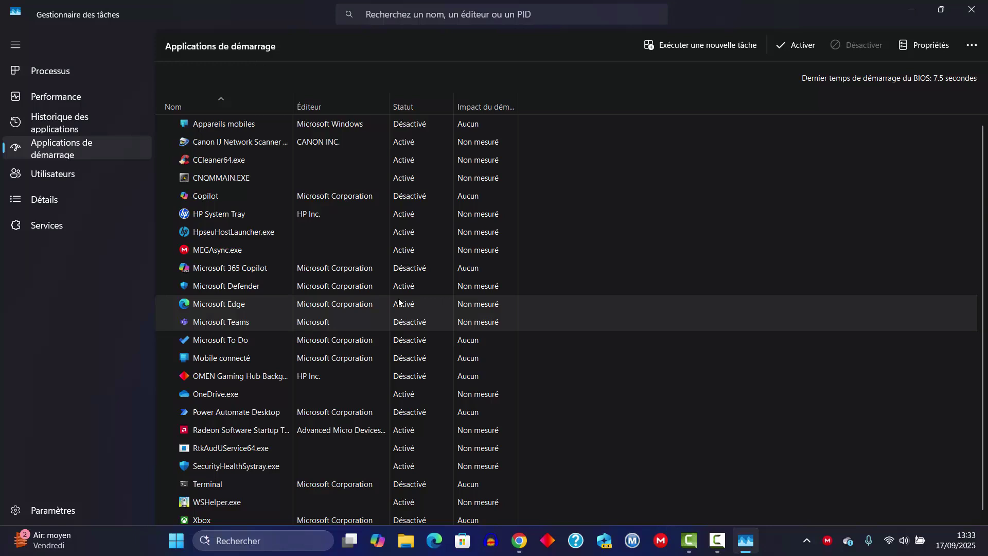
Disable OneDrive.exe at startup, select the Xbox entry, and close the Gestionnaire des tâches
click(230, 395)
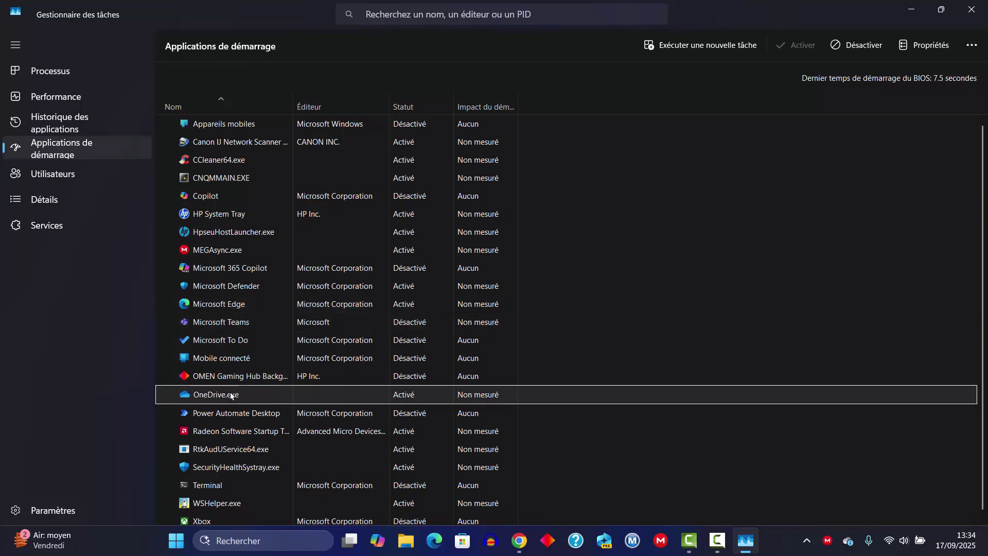
right_click(230, 395)
click(278, 404)
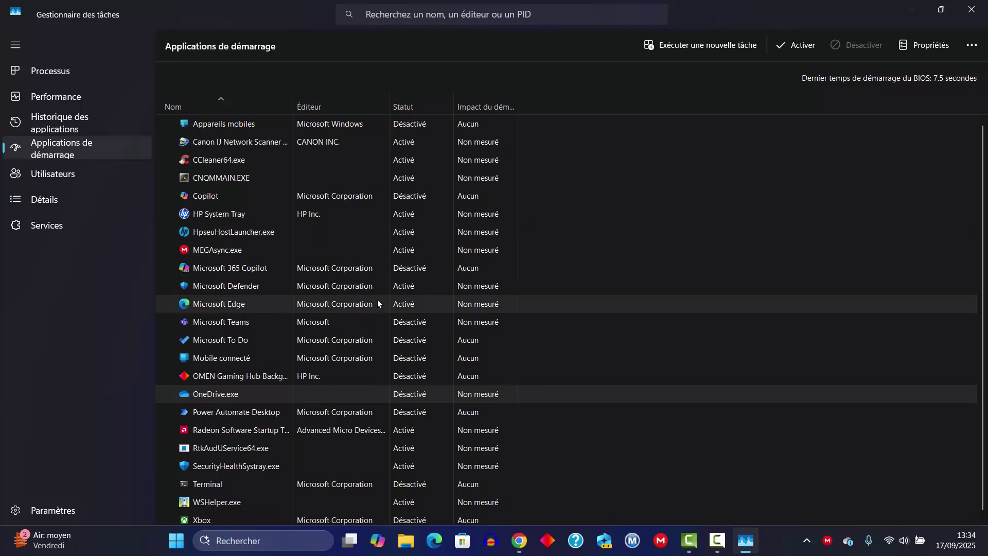
click(212, 518)
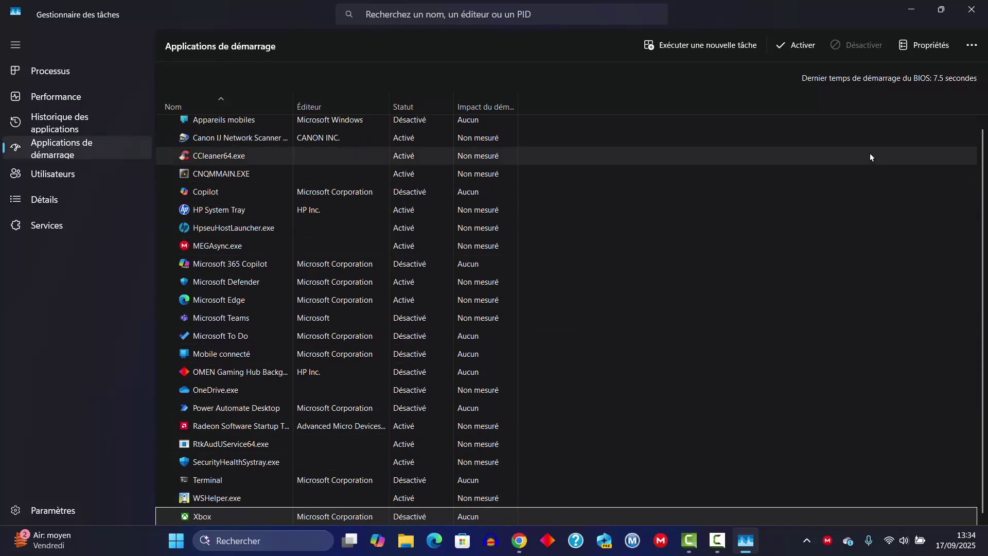
click(971, 10)
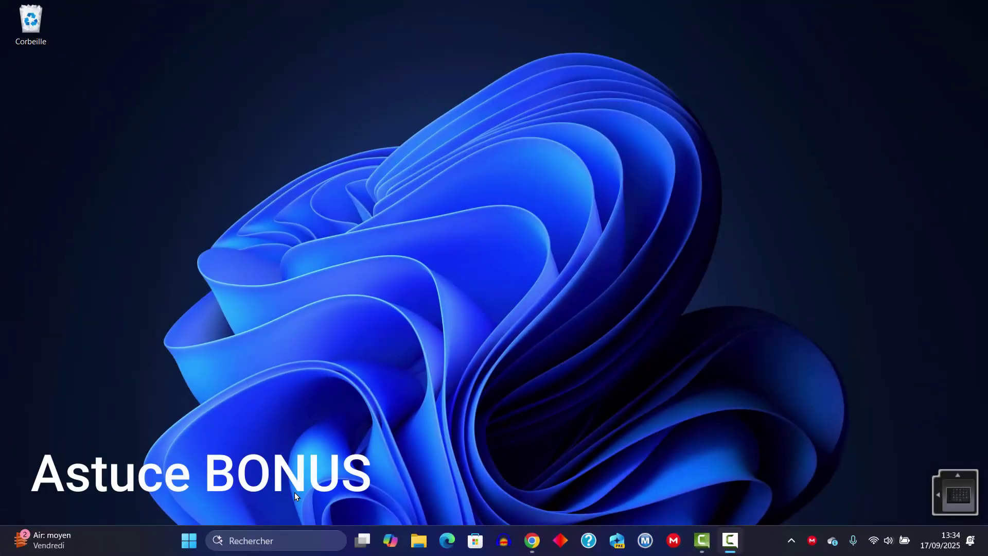
Open the Fichiers temporaires page of the Stockage settings under Système
right_click(187, 546)
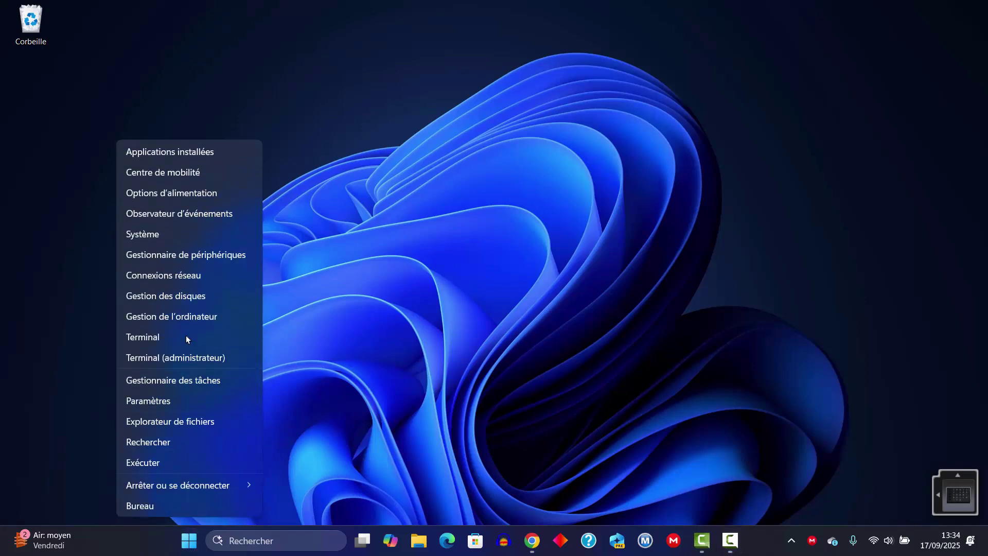
click(162, 233)
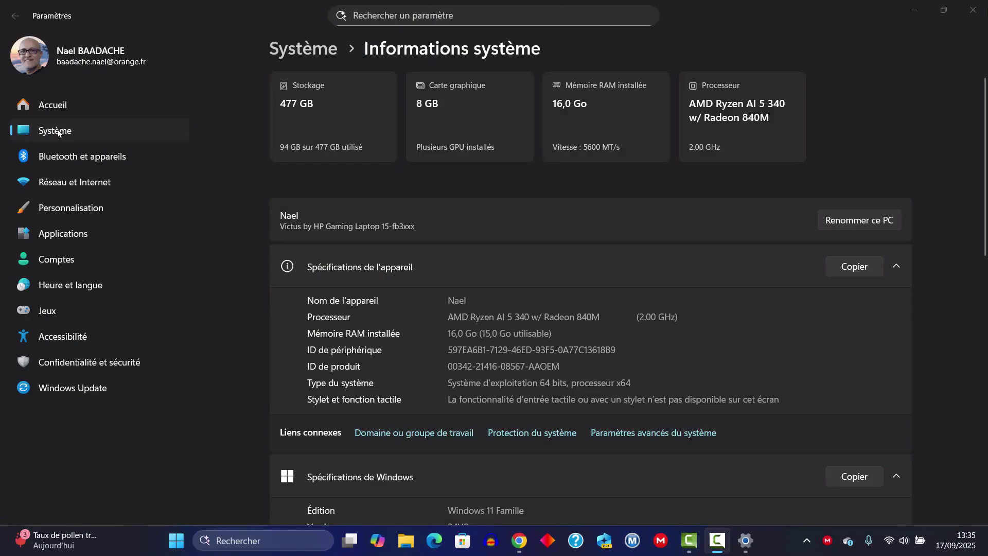
click(56, 131)
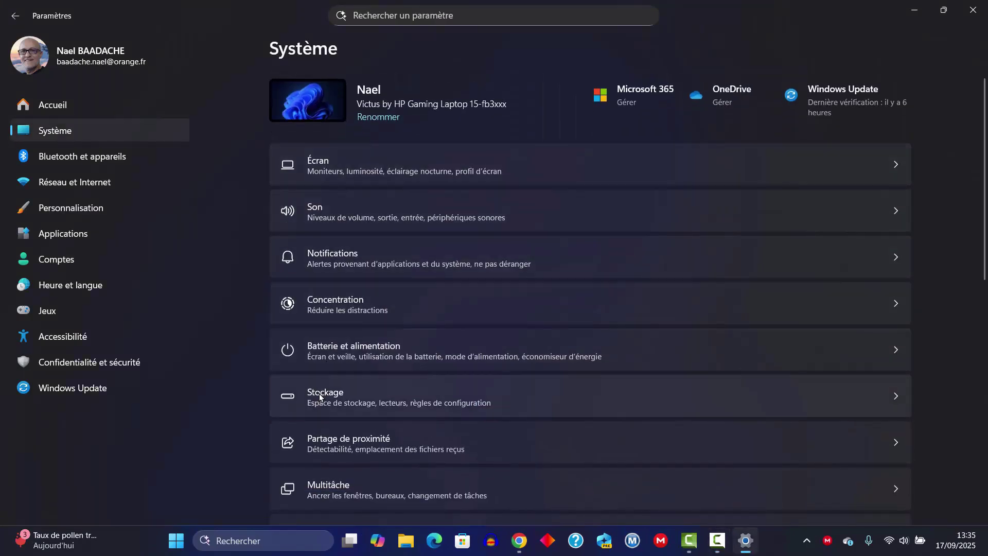
click(319, 393)
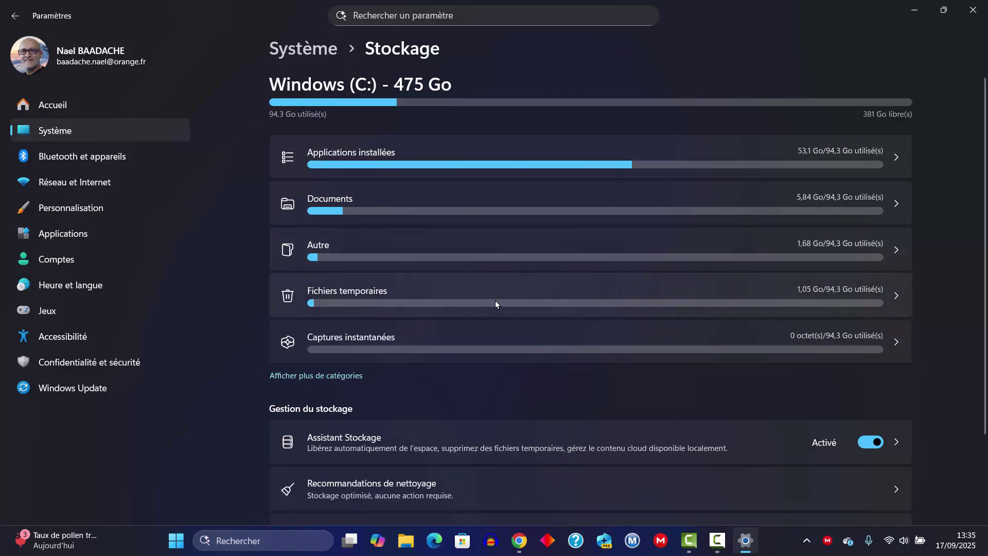
click(826, 294)
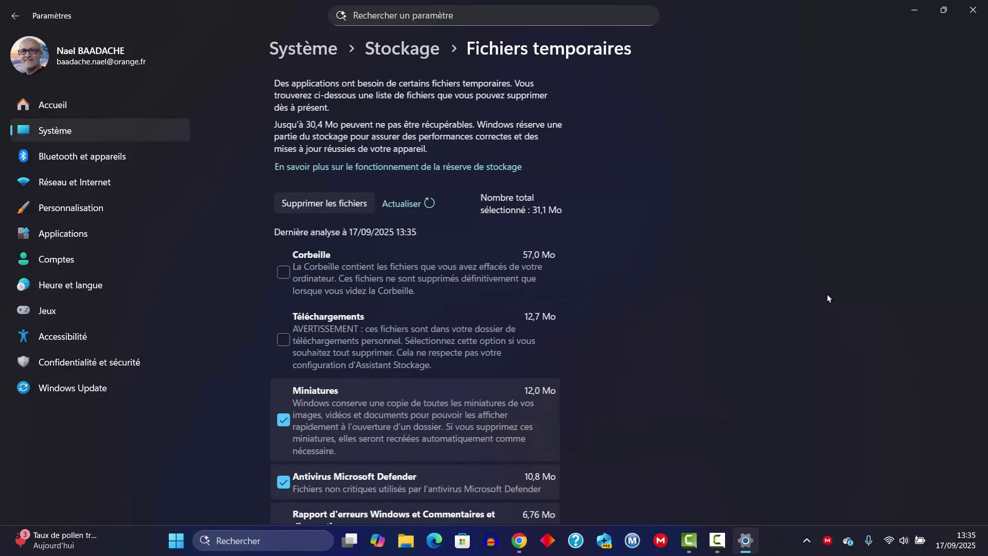
Include Corbeille in the temporary files selection, leave Téléchargements excluded, and permanently delete the selected files
click(279, 273)
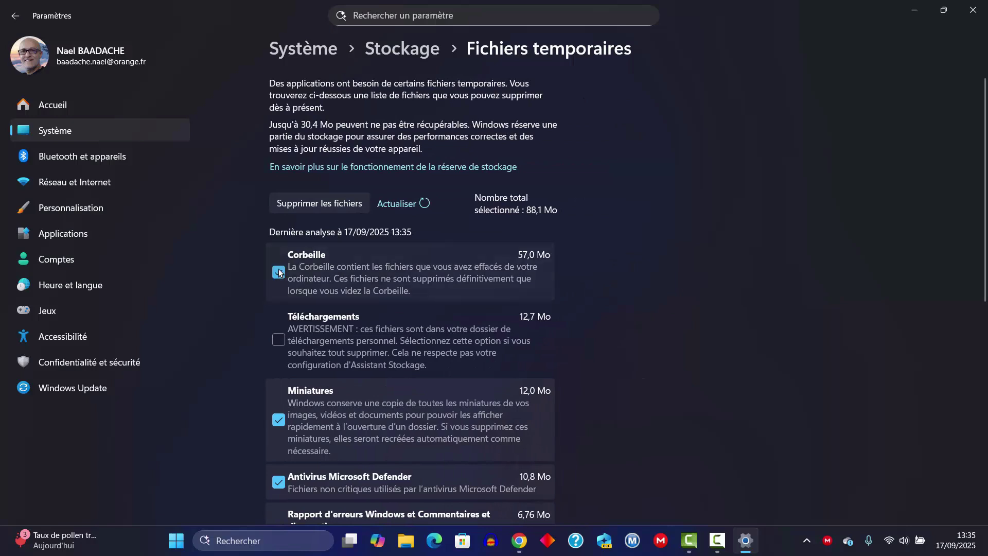
scroll(335, 272, down, 3)
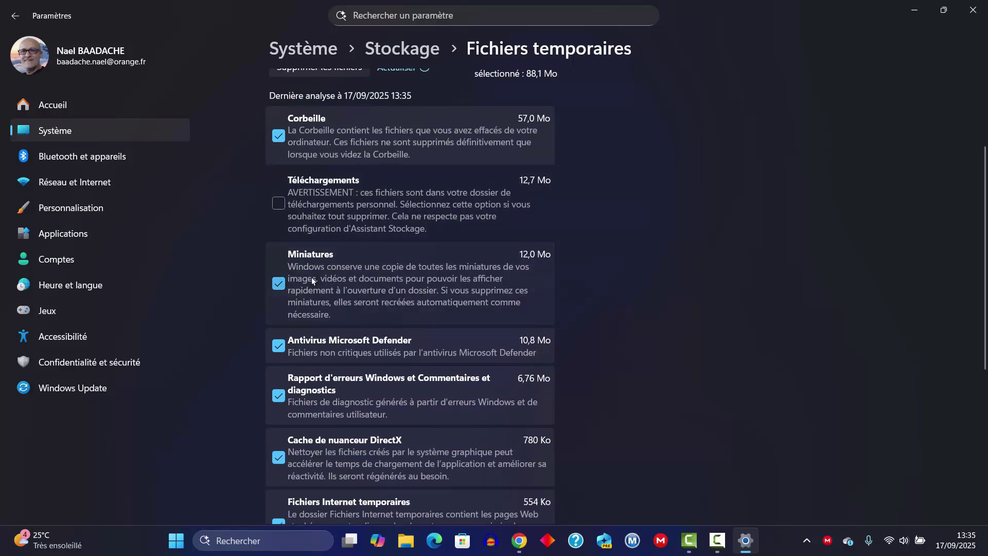
scroll(317, 281, down, 3)
scroll(318, 286, down, 3)
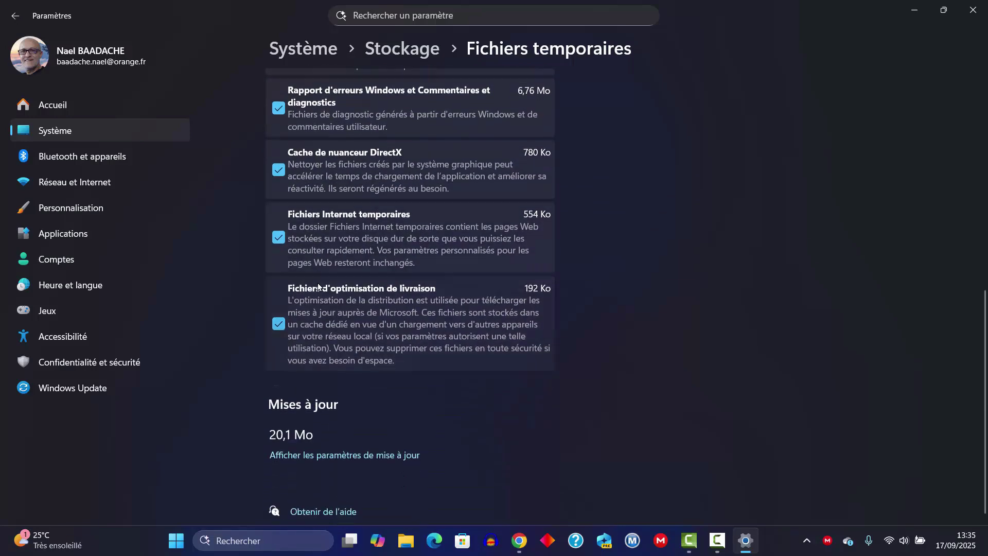
scroll(321, 292, up, 8)
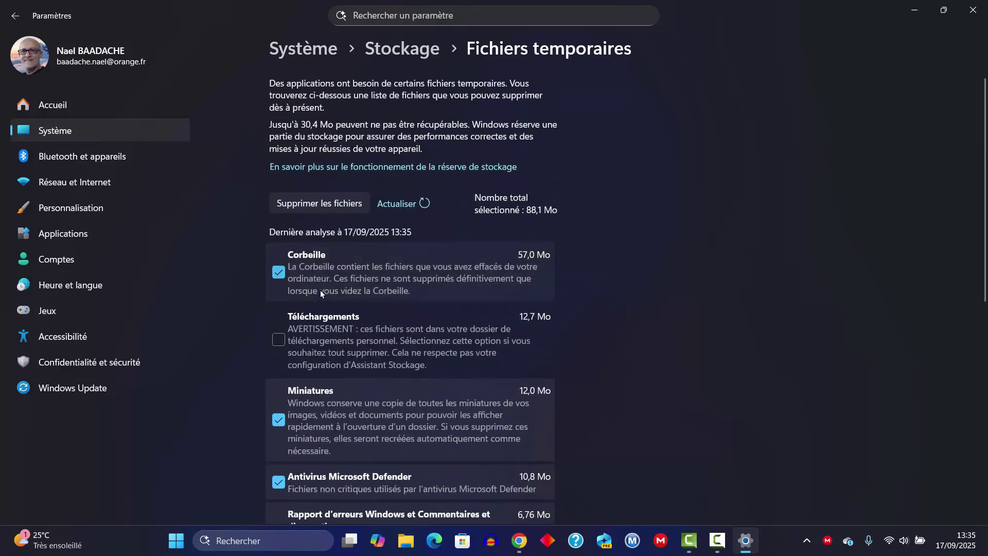
click(320, 203)
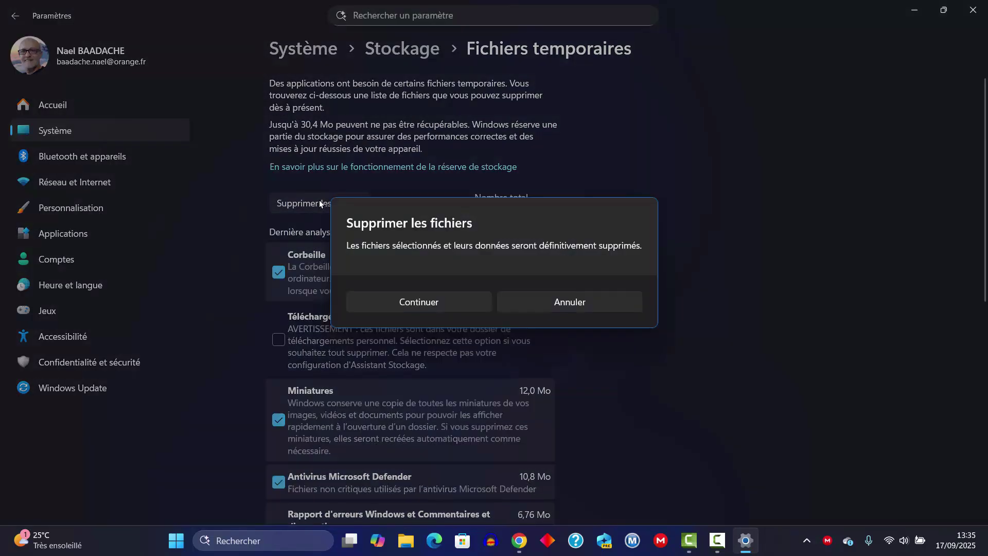
click(413, 301)
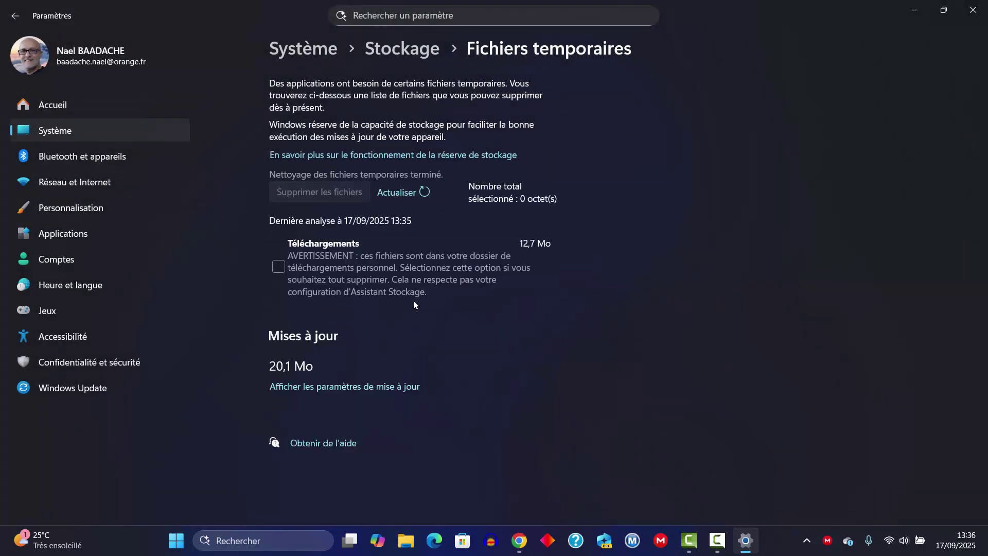
Return to the Stockage page and open the Assistant Stockage settings under Gestion du stockage
key(F10)
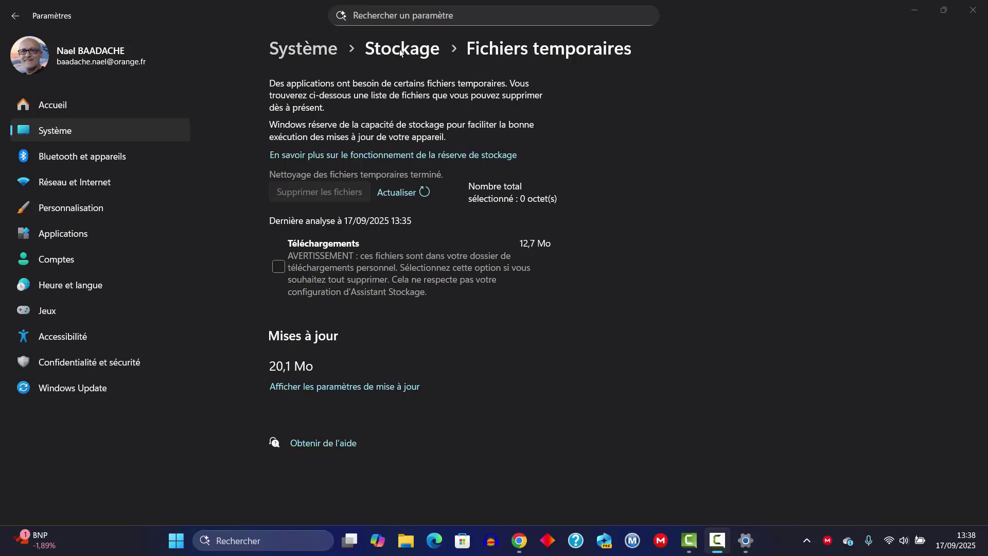
click(401, 50)
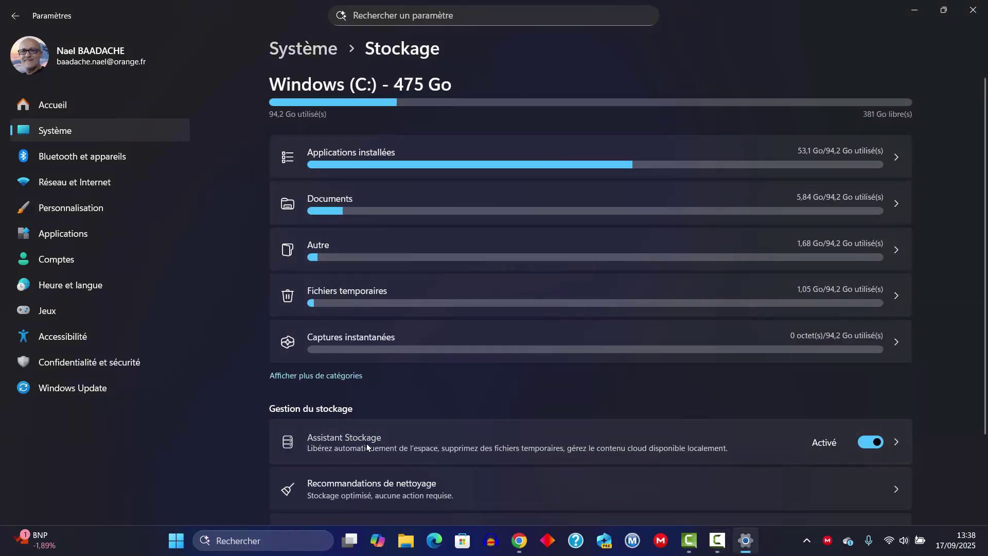
click(523, 447)
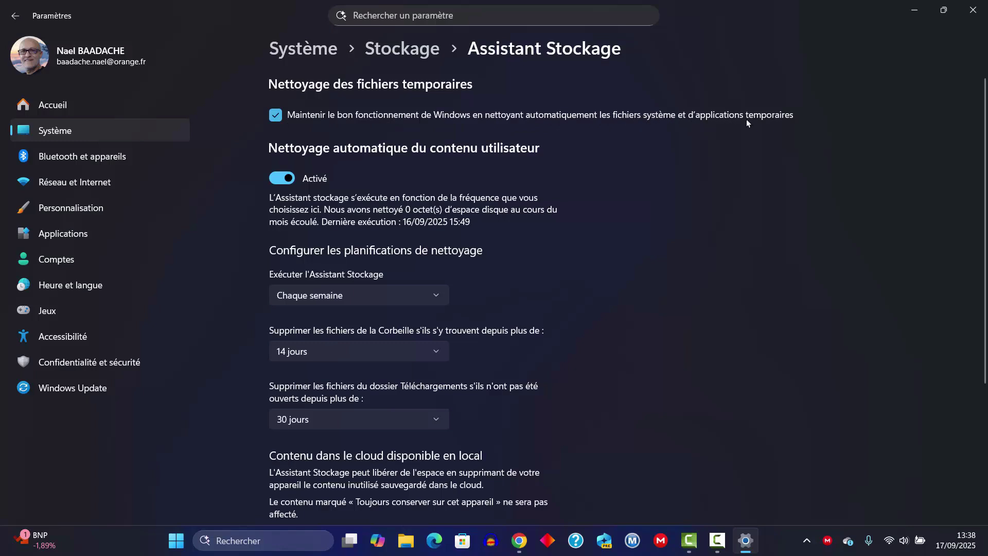
Schedule Assistant Stockage to run Chaque semaine and delete Corbeille files older than 14 jours
scroll(685, 180, down, 3)
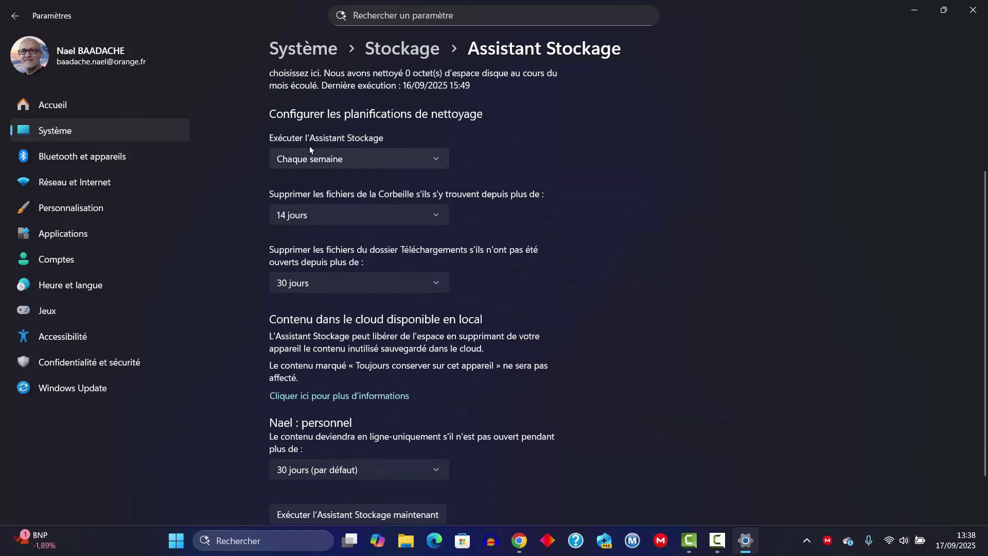
click(440, 159)
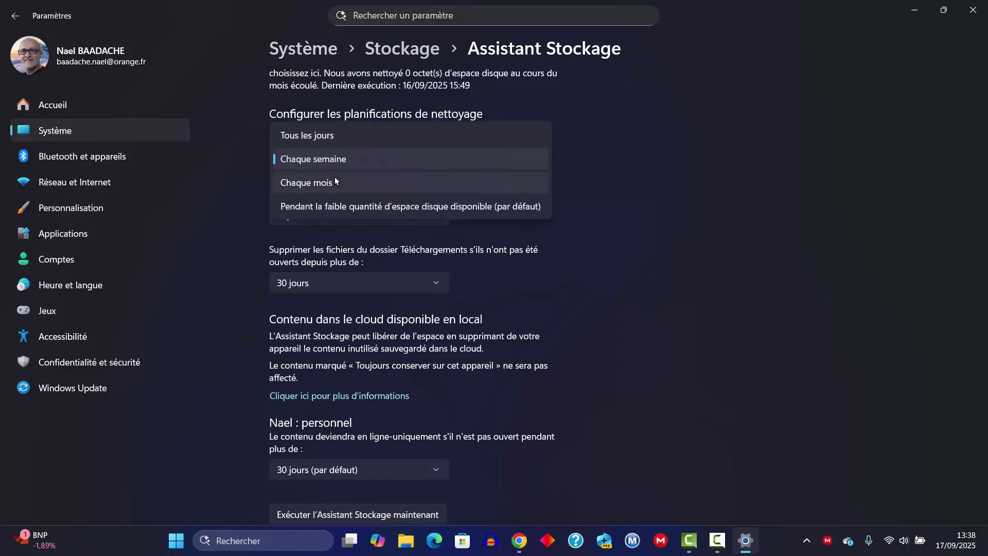
click(334, 158)
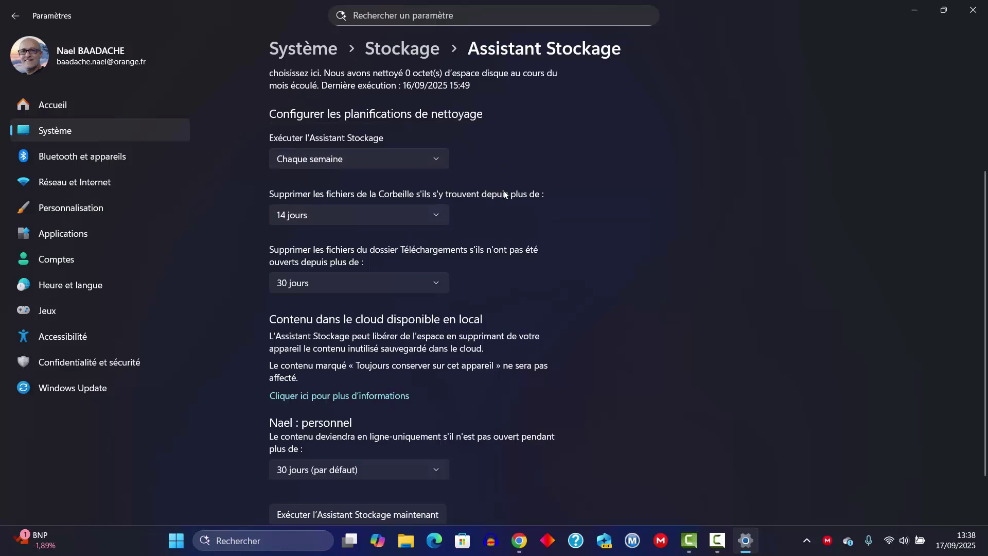
click(437, 215)
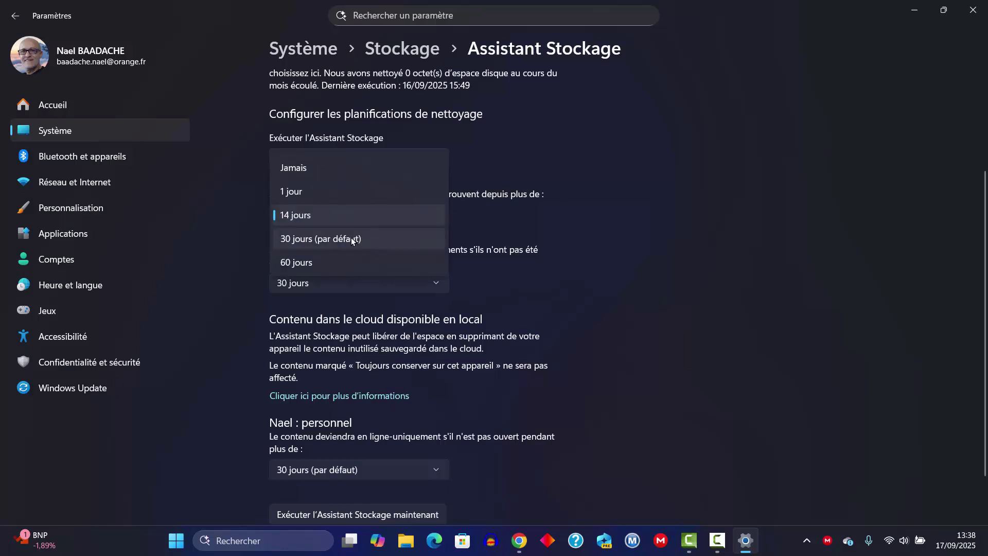
click(340, 215)
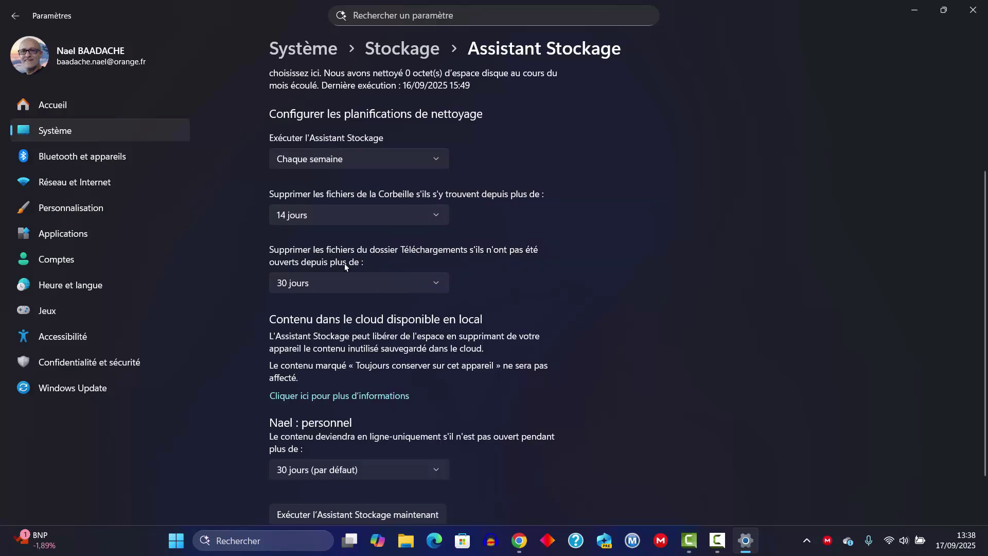
Keep the Téléchargements deletion delay at 30 jours and the cloud content delay at 30 jours (par défaut), and close Paramètres
click(432, 283)
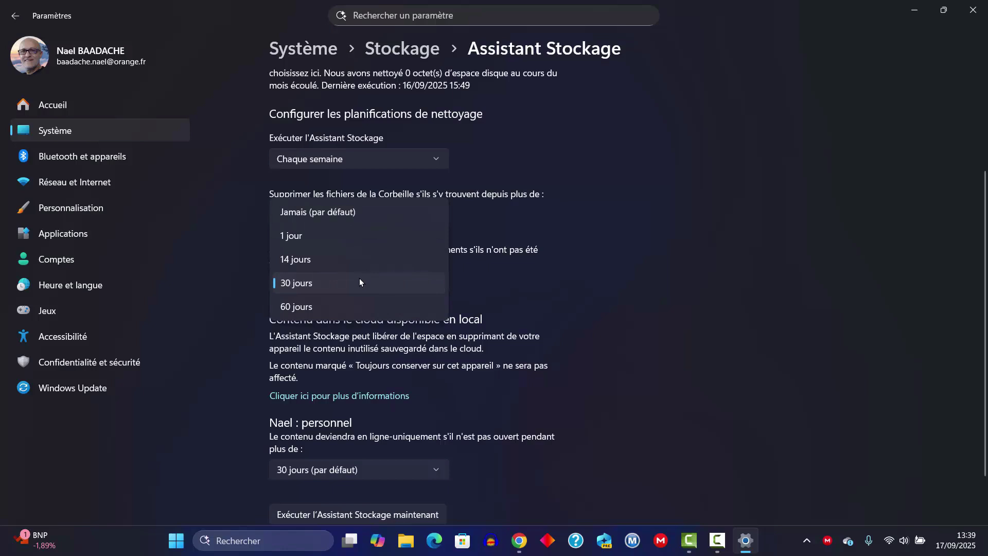
click(612, 304)
scroll(613, 304, down, 2)
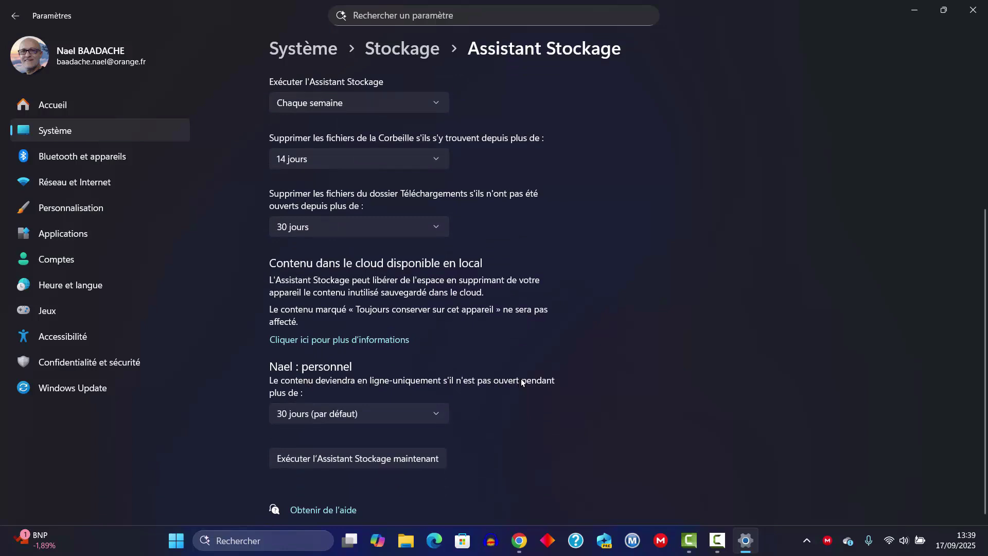
click(337, 412)
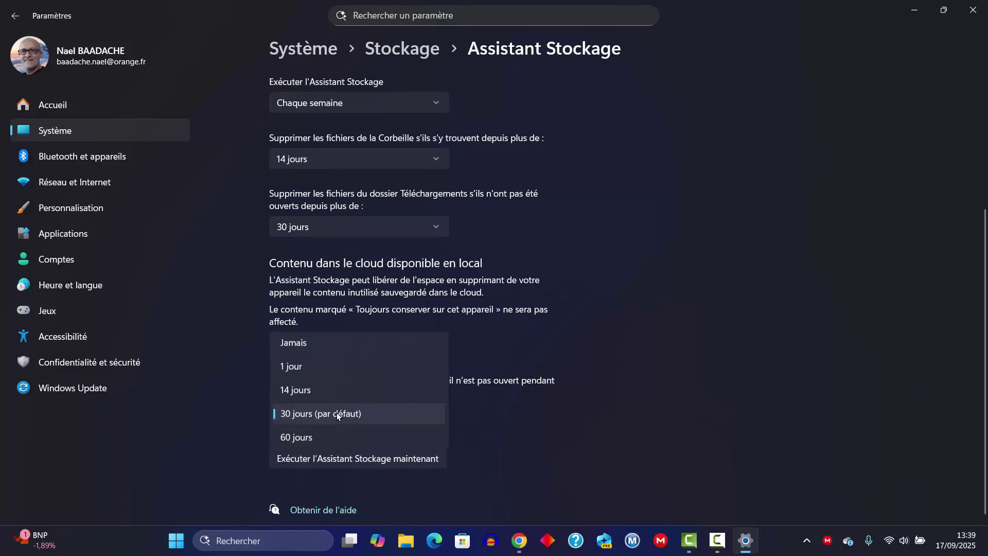
click(338, 415)
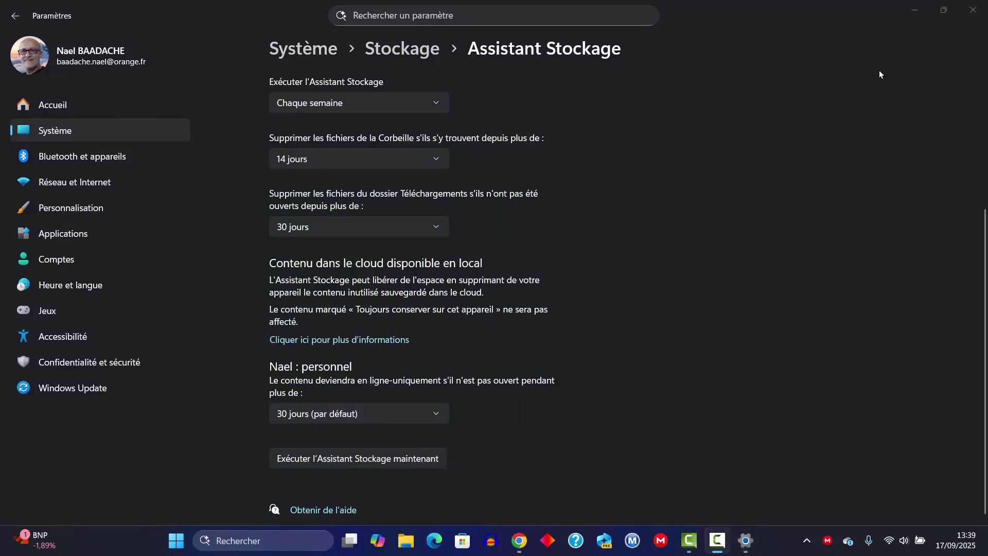
click(972, 10)
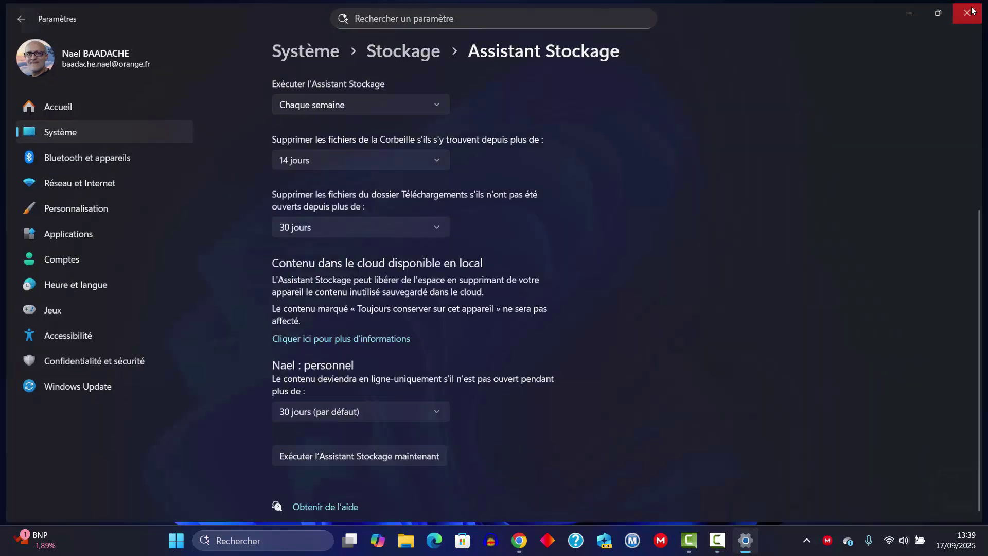